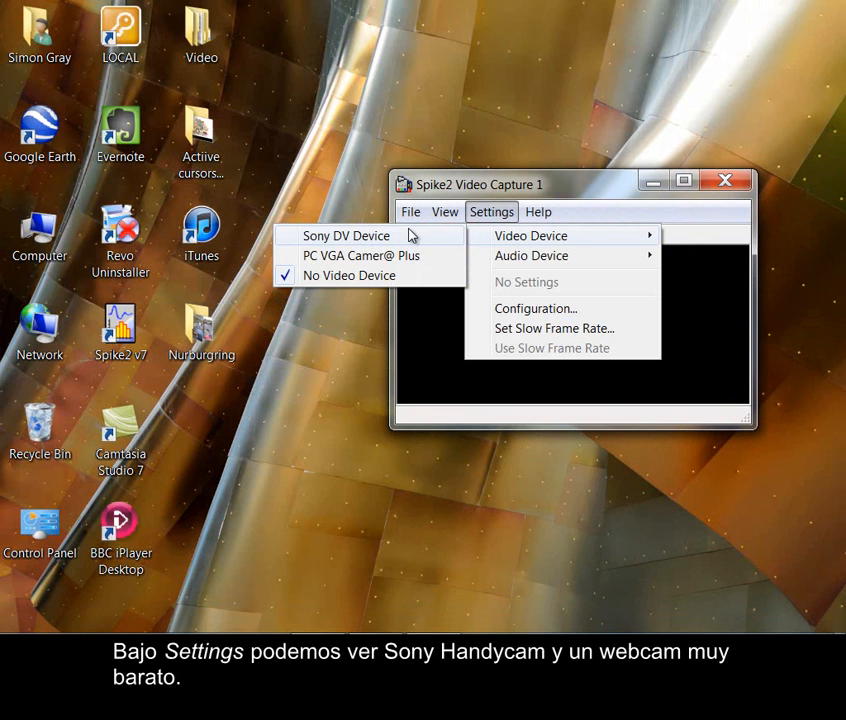
Set PC VGA Camer@ Plus as the video device in Spike2 Video Capture 1, and launch a second Spike2 Video Recorder instance
left_click(415, 258)
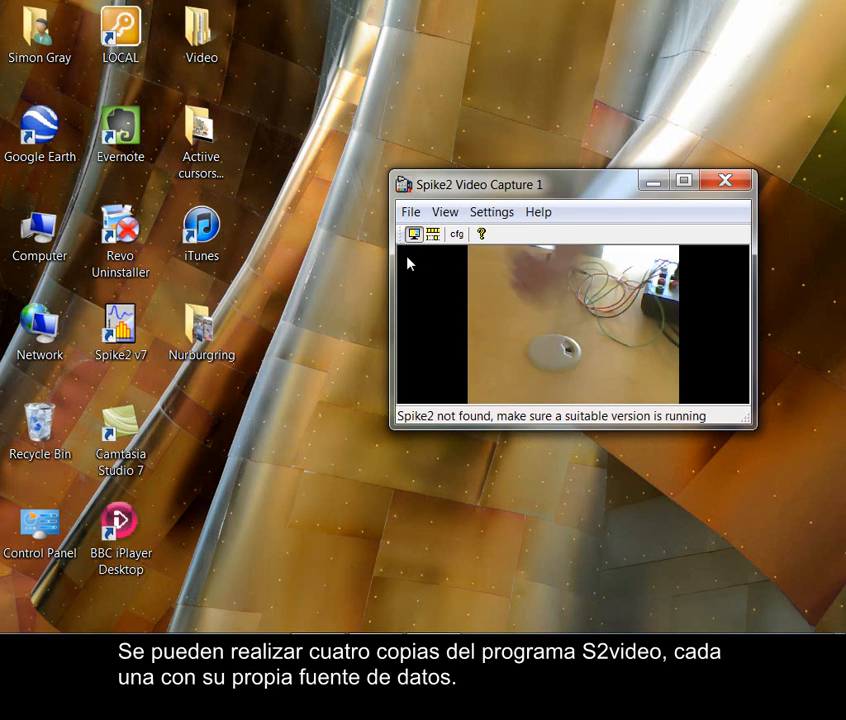
left_click(20, 628)
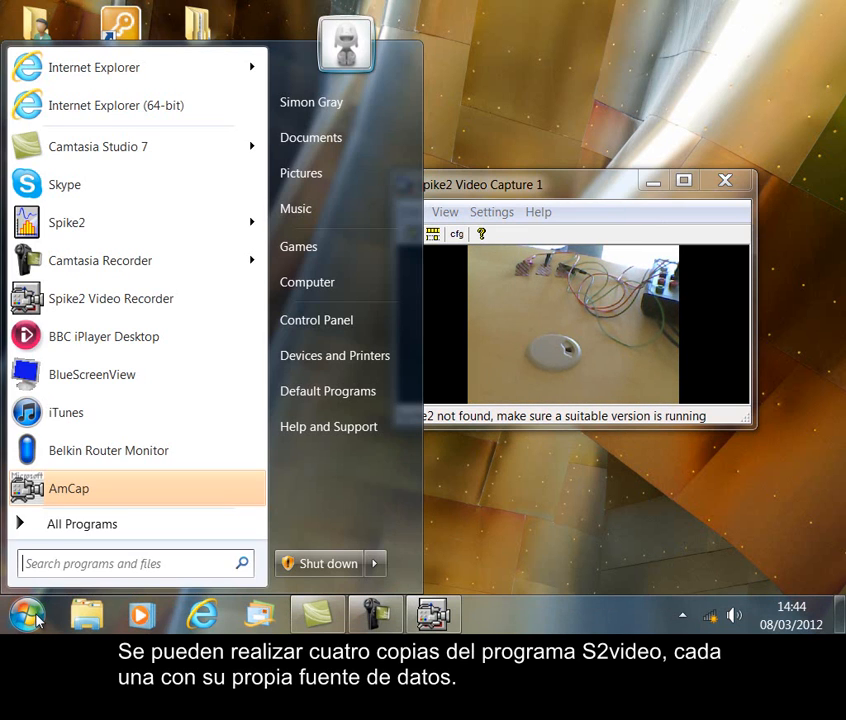
left_click(72, 527)
left_click(81, 401)
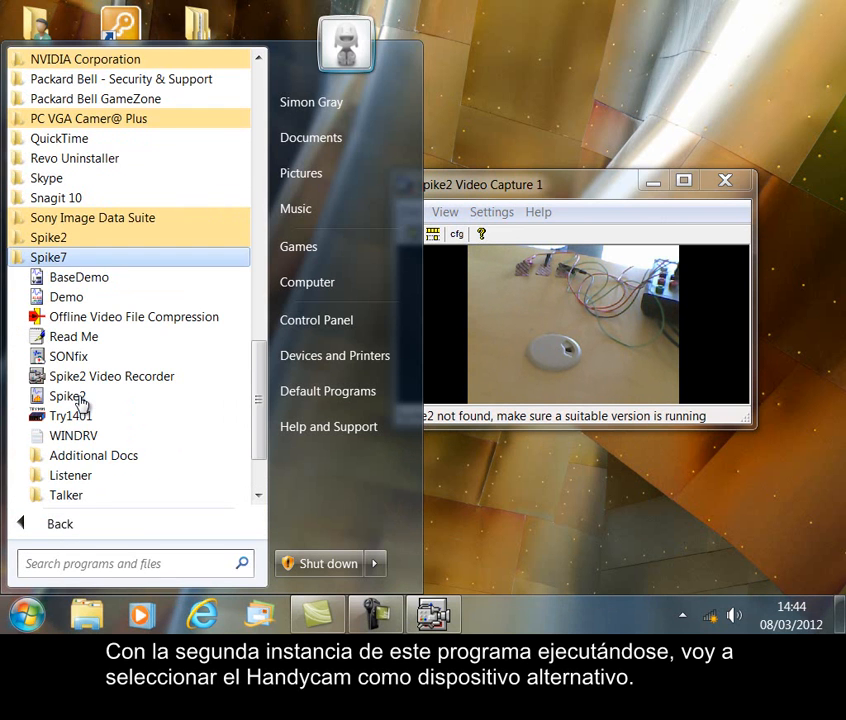
left_click(112, 382)
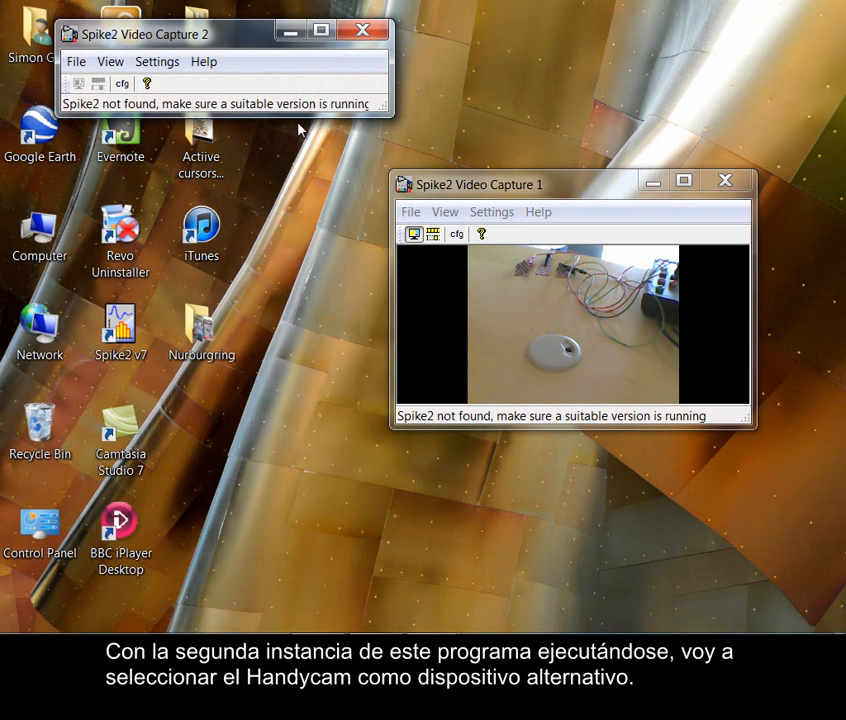
Enlarge the Spike2 Video Capture 2 window and set its video device to Sony DV Device
left_click_drag(384, 110, 375, 258)
left_click(172, 64)
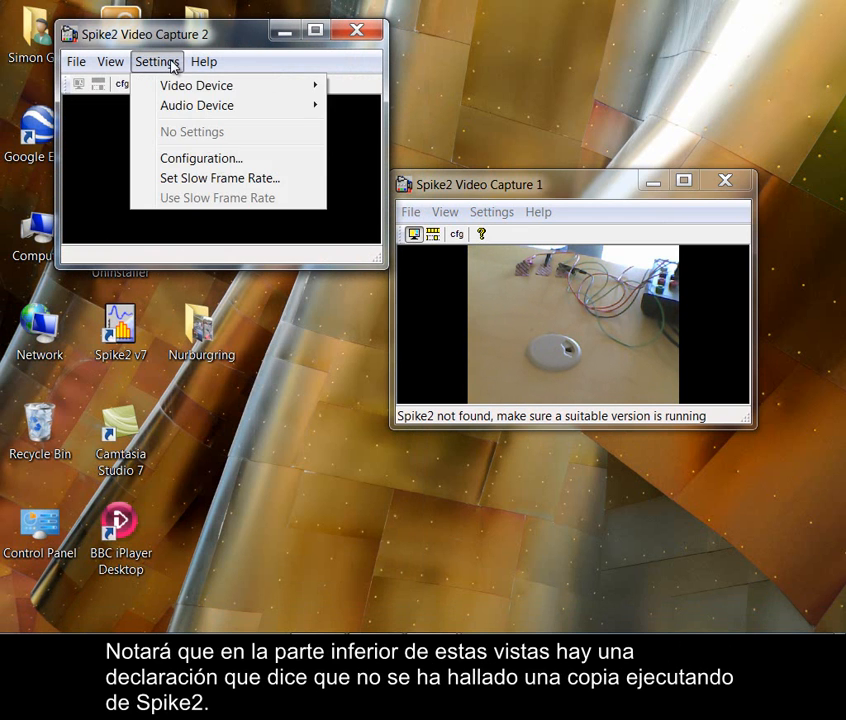
mouse_move(168, 88)
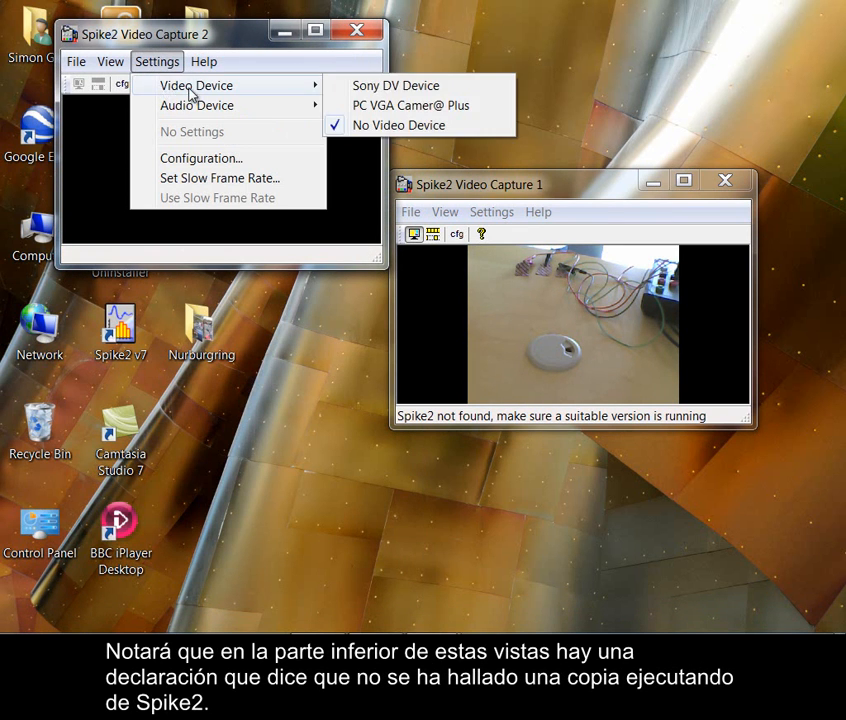
left_click(376, 88)
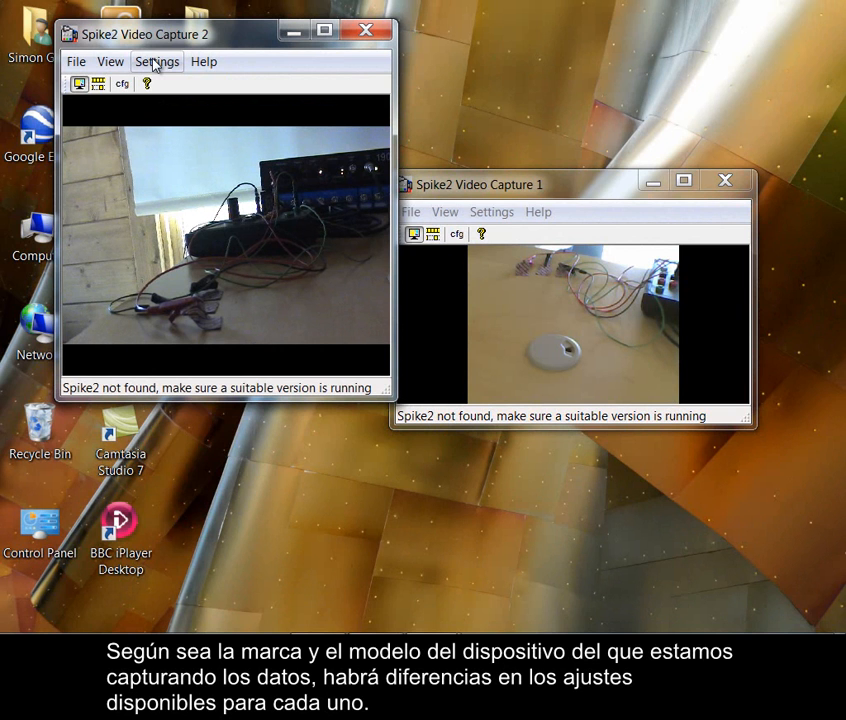
Review the Sony DV Device's video capture format, audio device option and device properties in Video Capture 2 without changing them
left_click(155, 64)
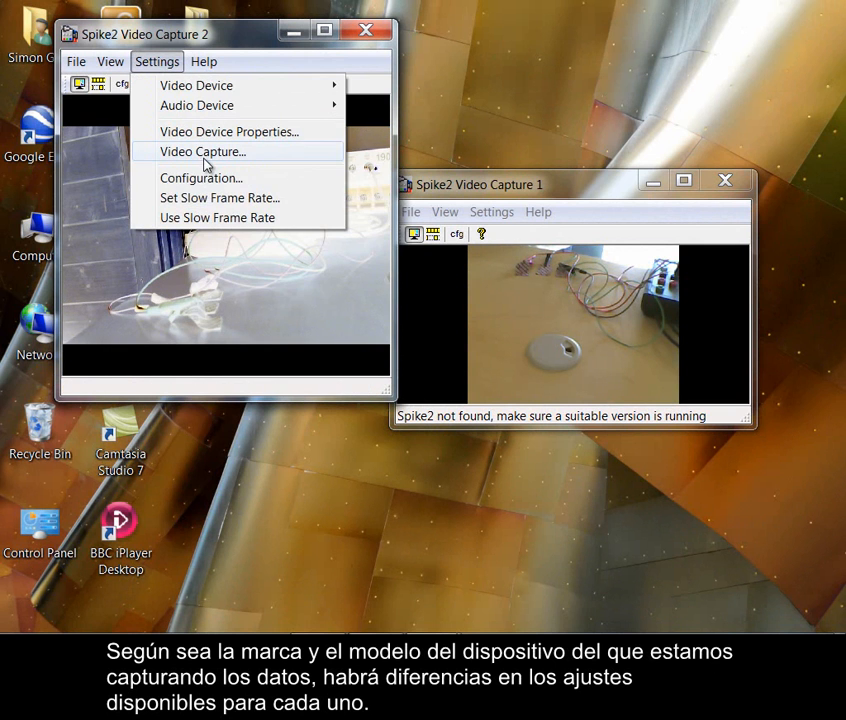
left_click(204, 154)
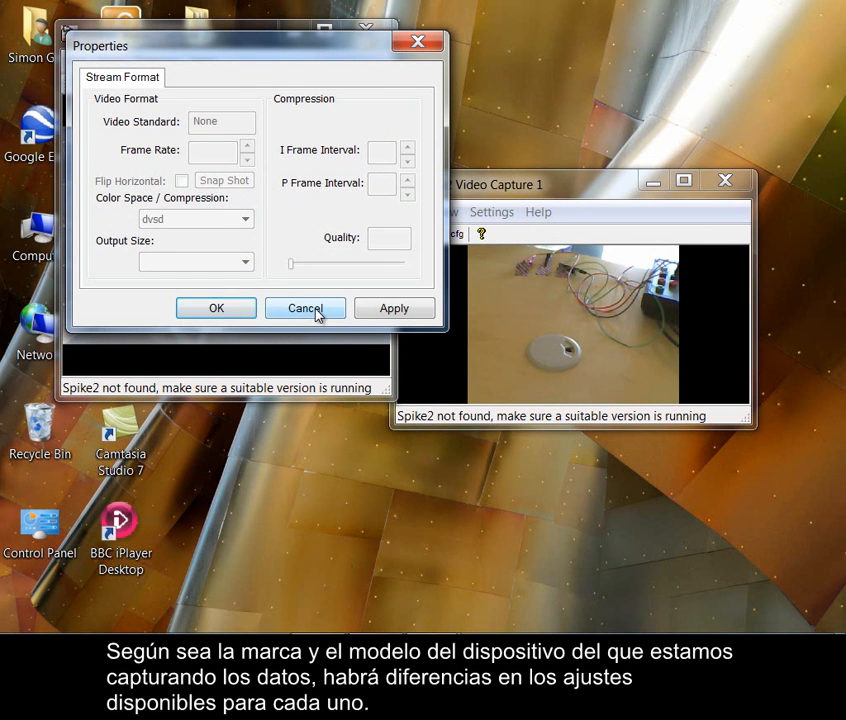
left_click(306, 309)
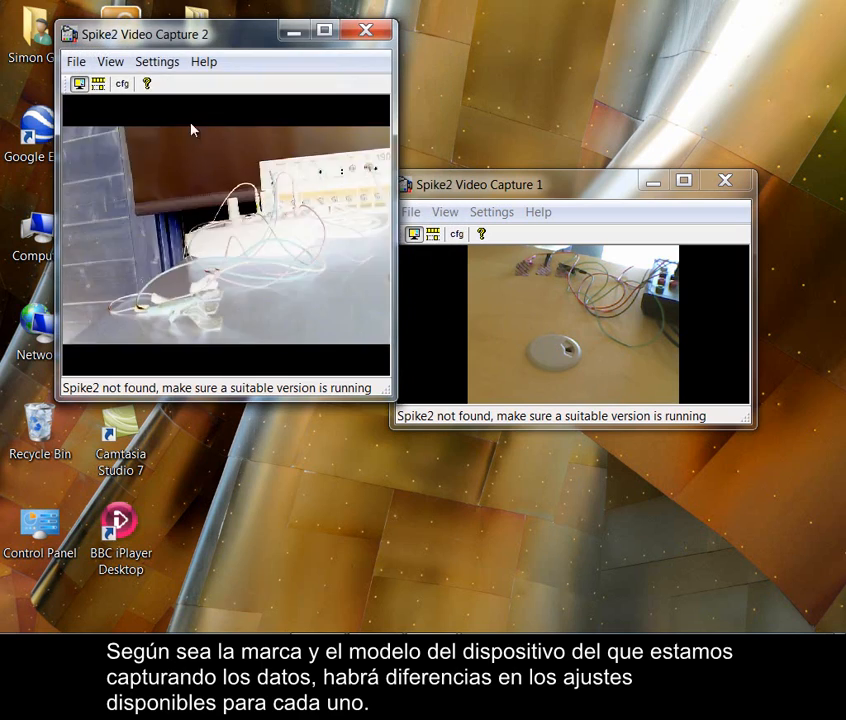
left_click(155, 63)
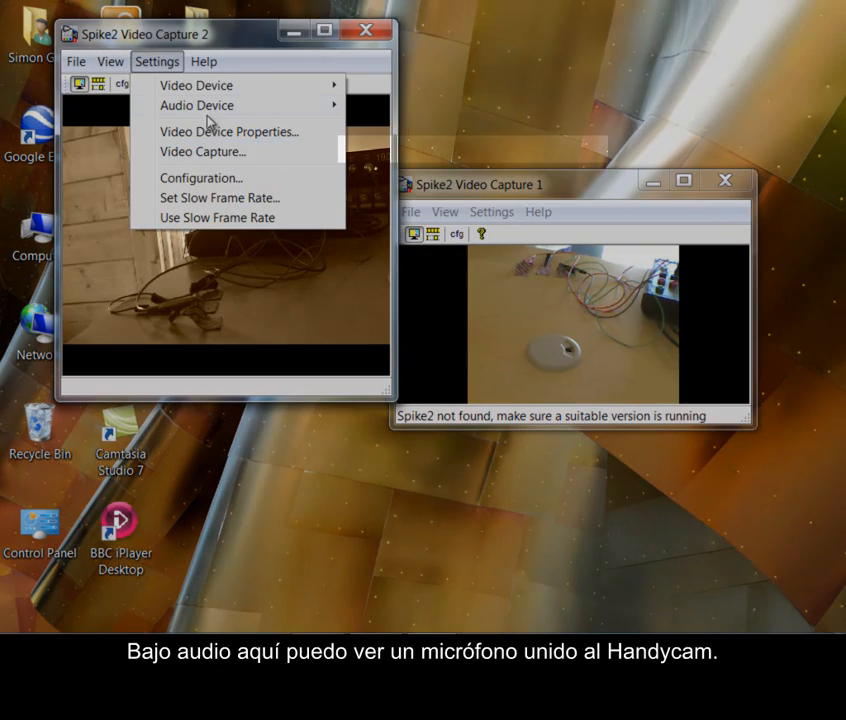
mouse_move(208, 110)
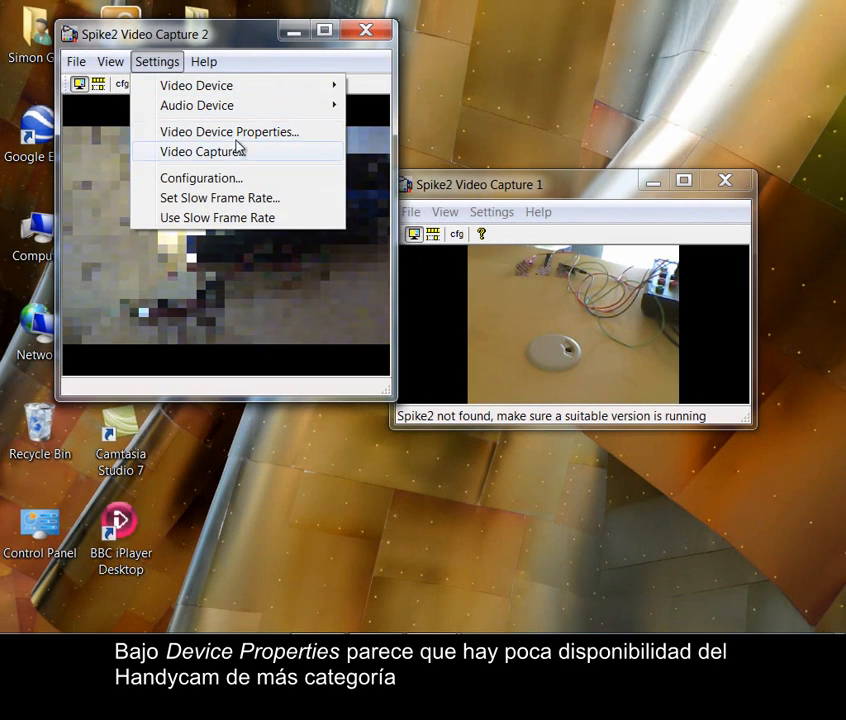
left_click(224, 134)
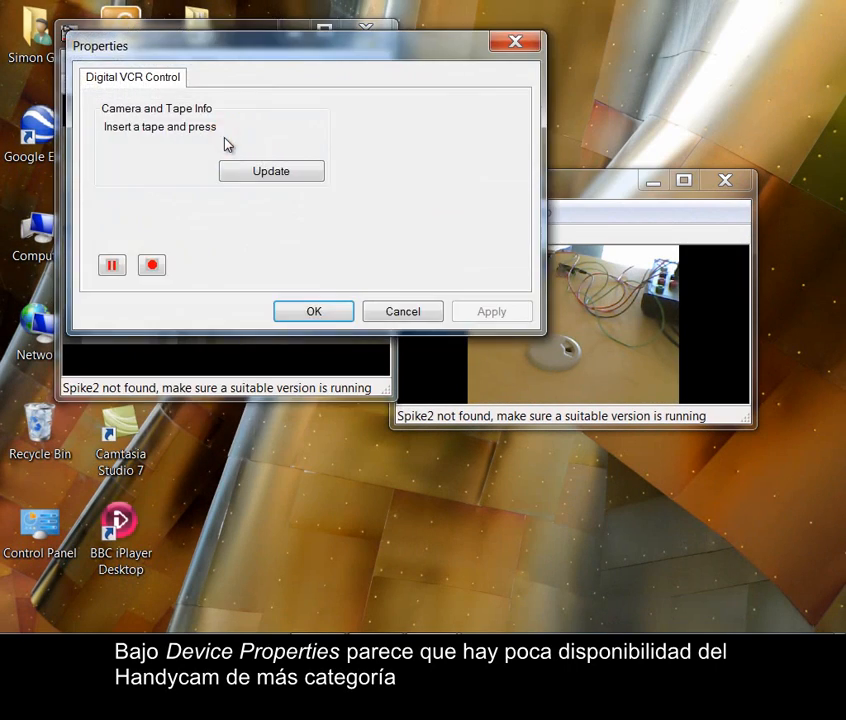
left_click(388, 313)
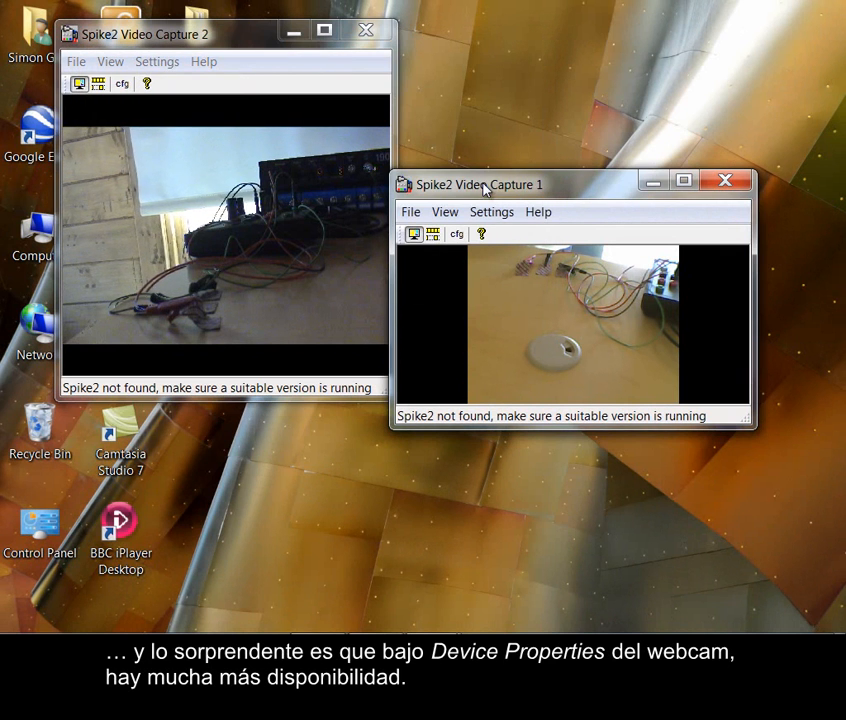
Examine the webcam's stream property, face tracking and effect frame settings from Spike2 Video Capture 1
left_click(506, 213)
left_click(541, 284)
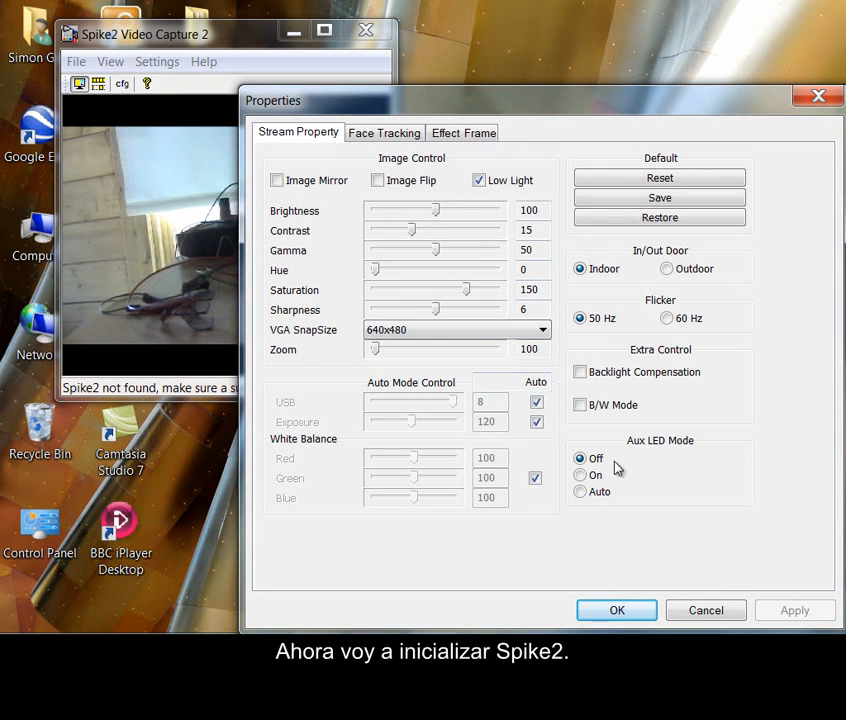
left_click(386, 137)
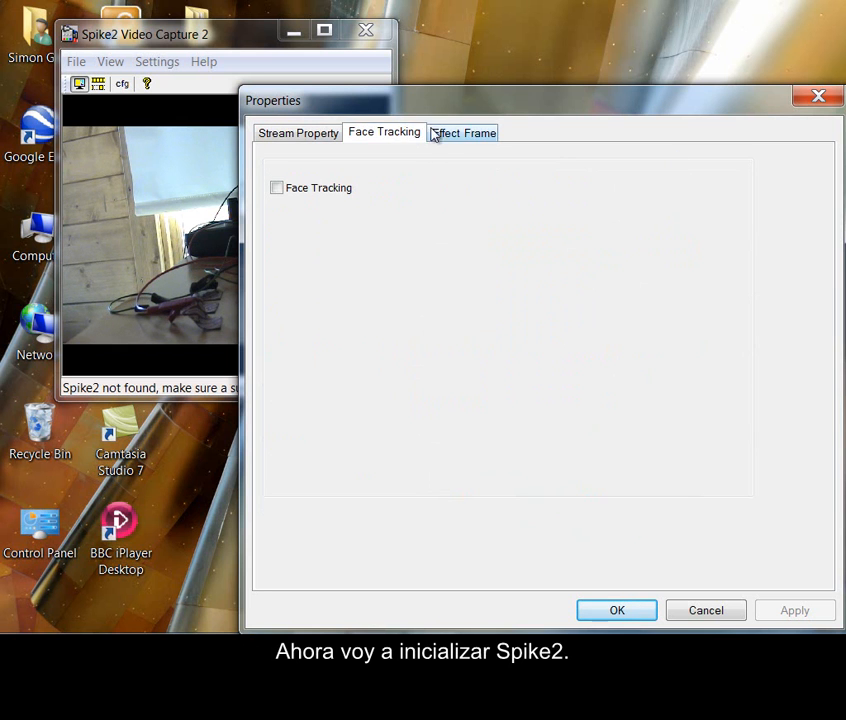
left_click(457, 137)
left_click(322, 134)
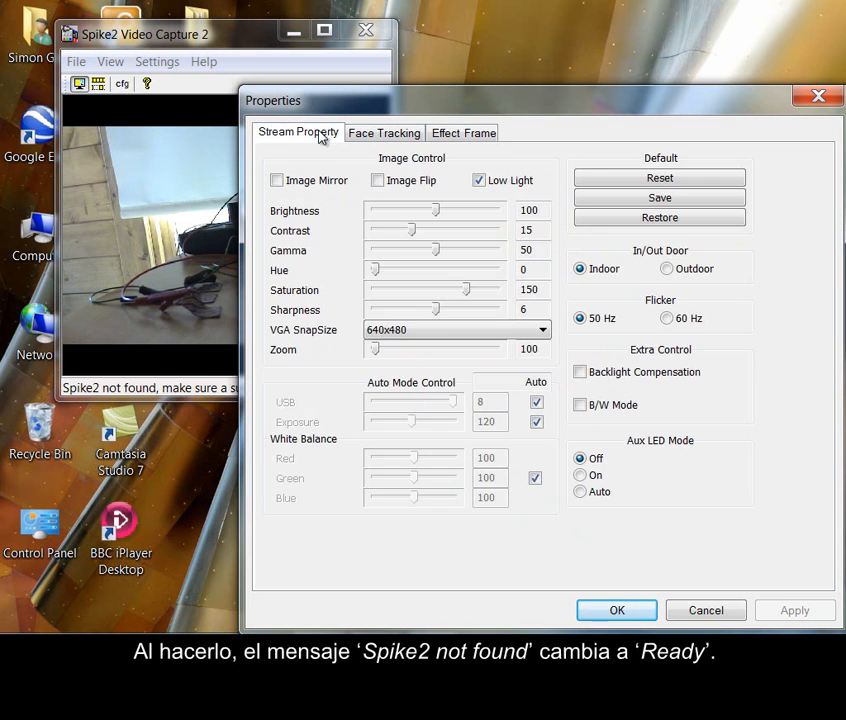
left_click(615, 611)
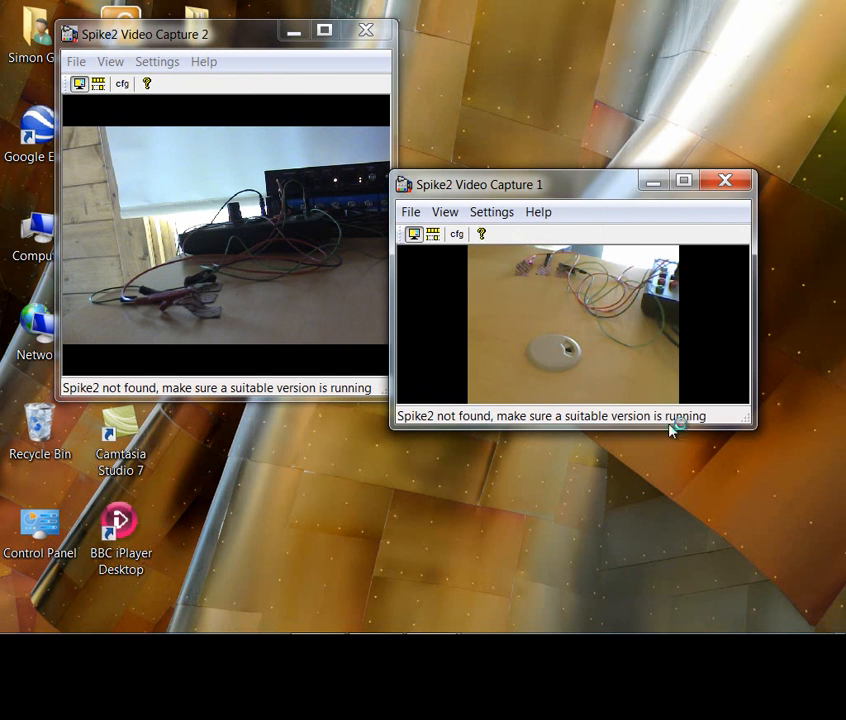
Launch Spike2 and get the Spike2 Video Capture 2 window out of view
mouse_move(25, 628)
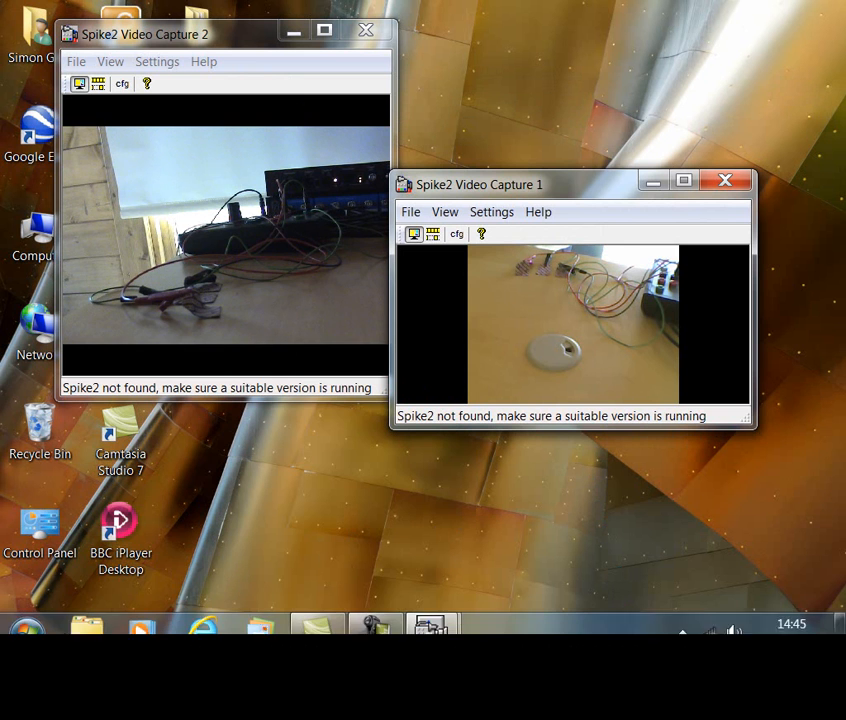
left_click(28, 620)
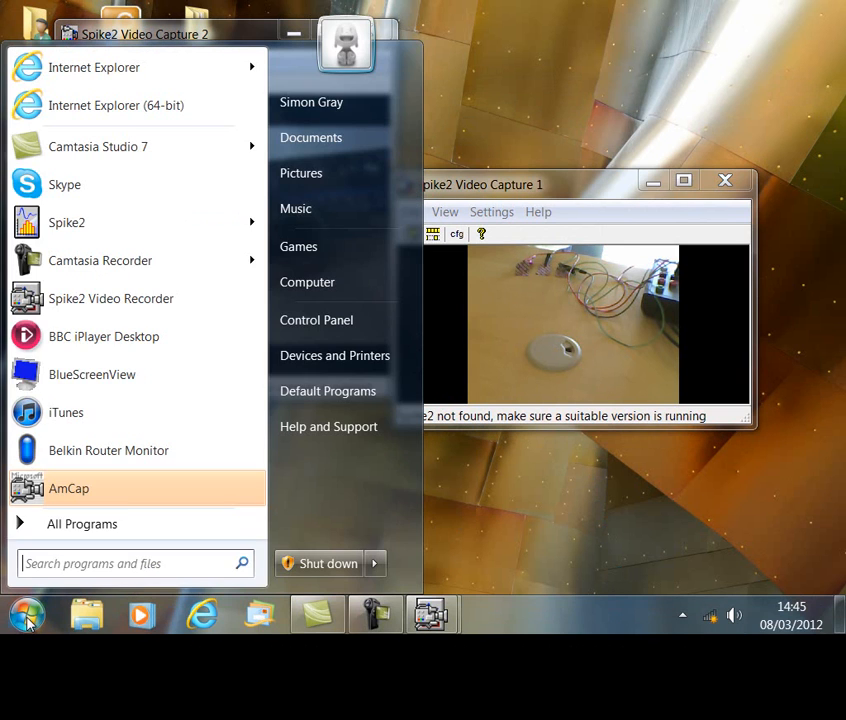
left_click(110, 232)
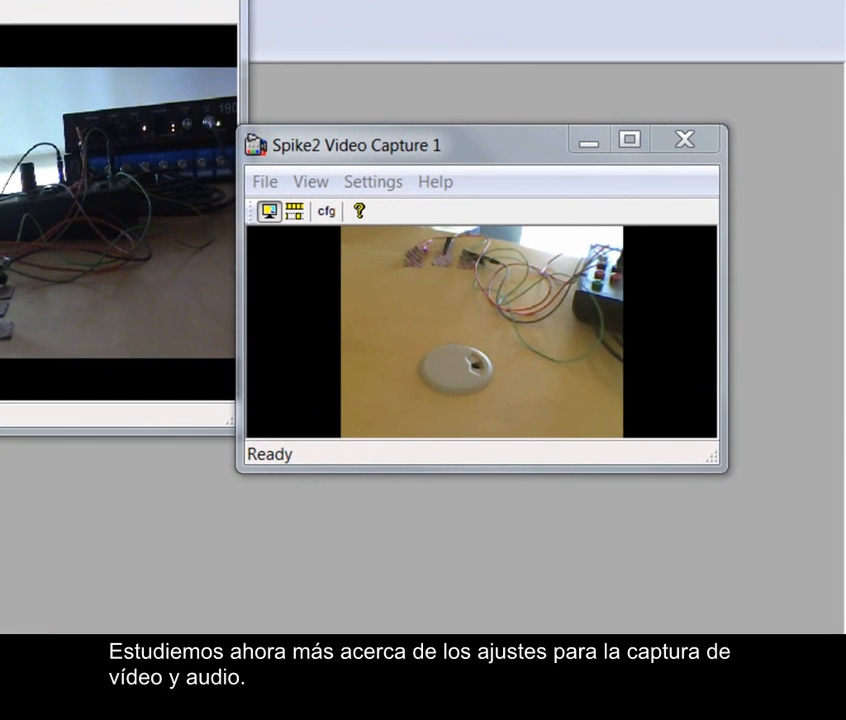
left_click(117, 1)
Review the video and audio device choices for Video Capture 1, and inspect the webcam's image controls in its device properties
left_click(361, 190)
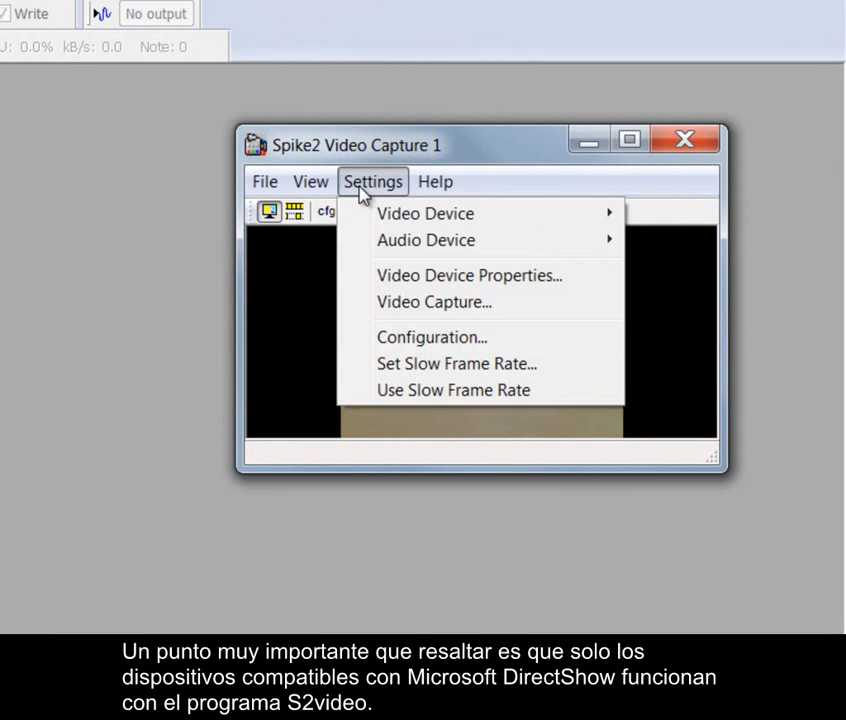
mouse_move(370, 228)
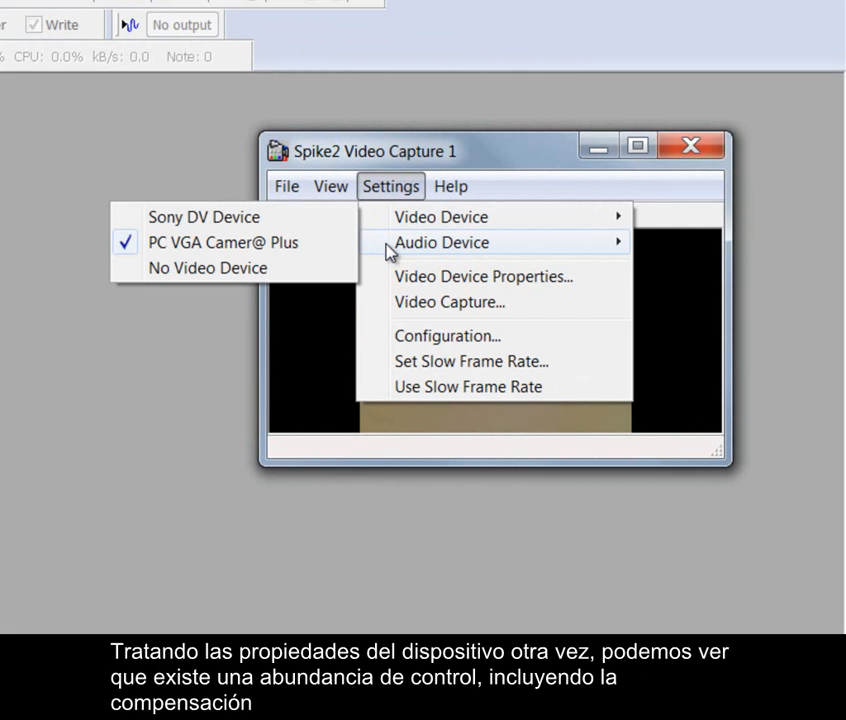
mouse_move(390, 252)
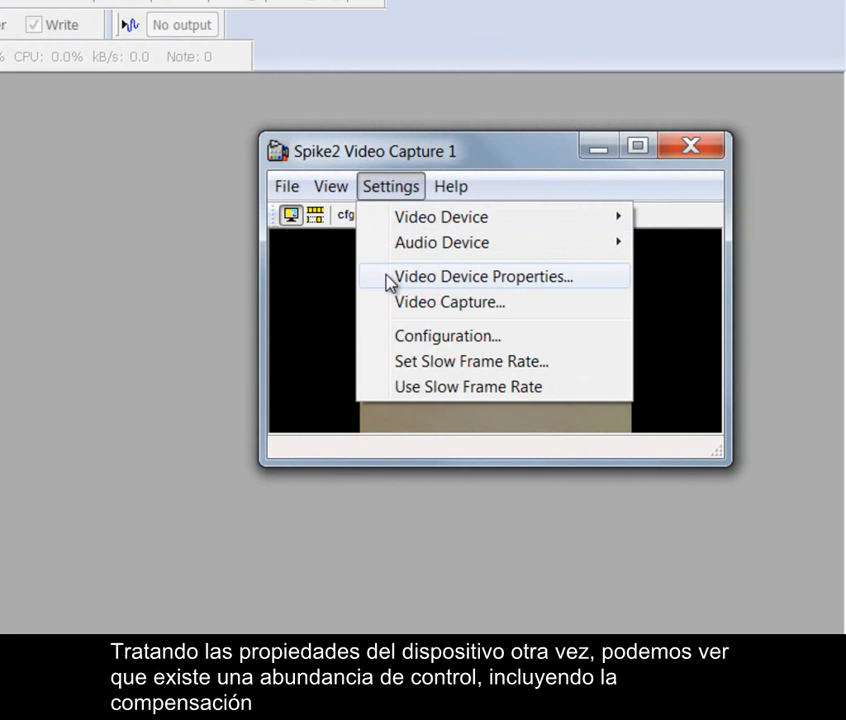
left_click(390, 279)
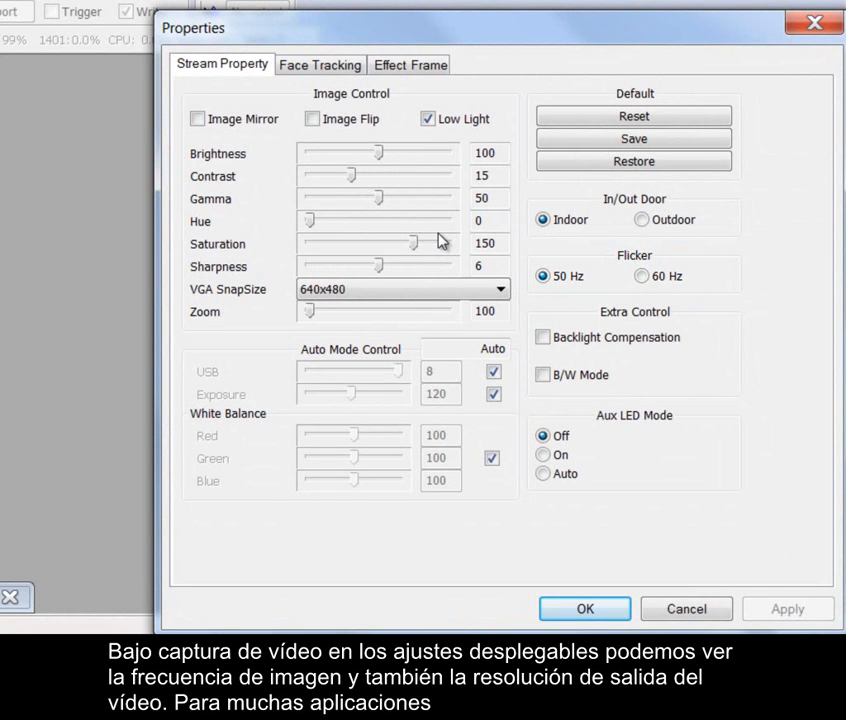
left_click(805, 26)
Check the webcam's video capture frame rate and the available output sizes, keeping the 640 x 480 size
left_click(445, 157)
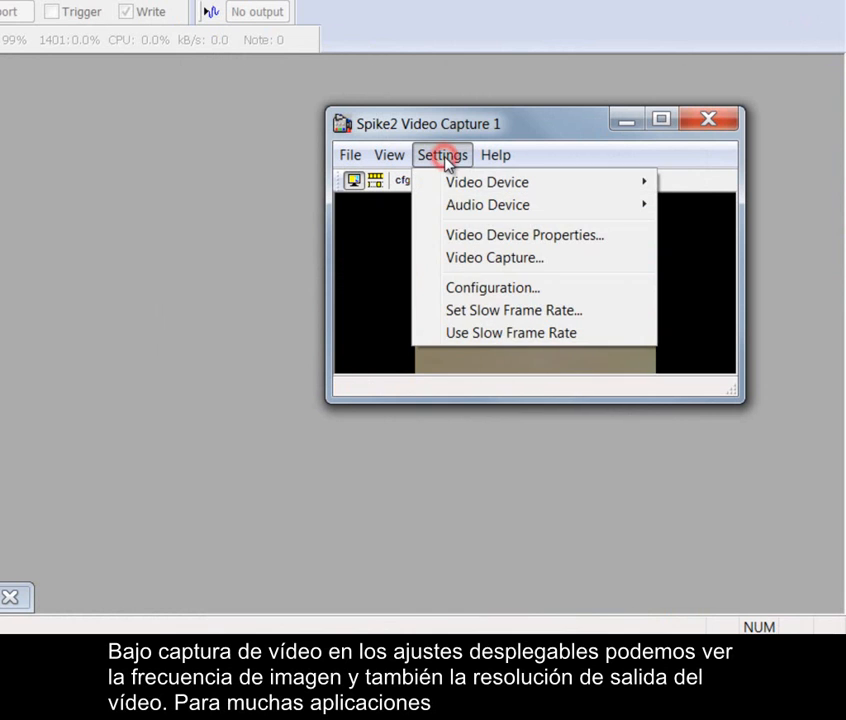
left_click(450, 258)
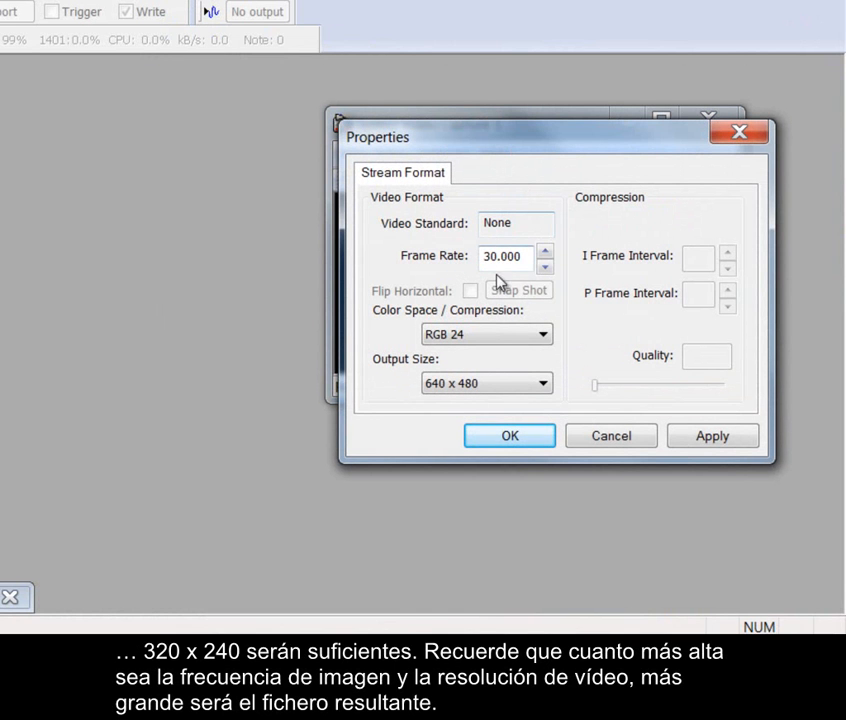
left_click(537, 386)
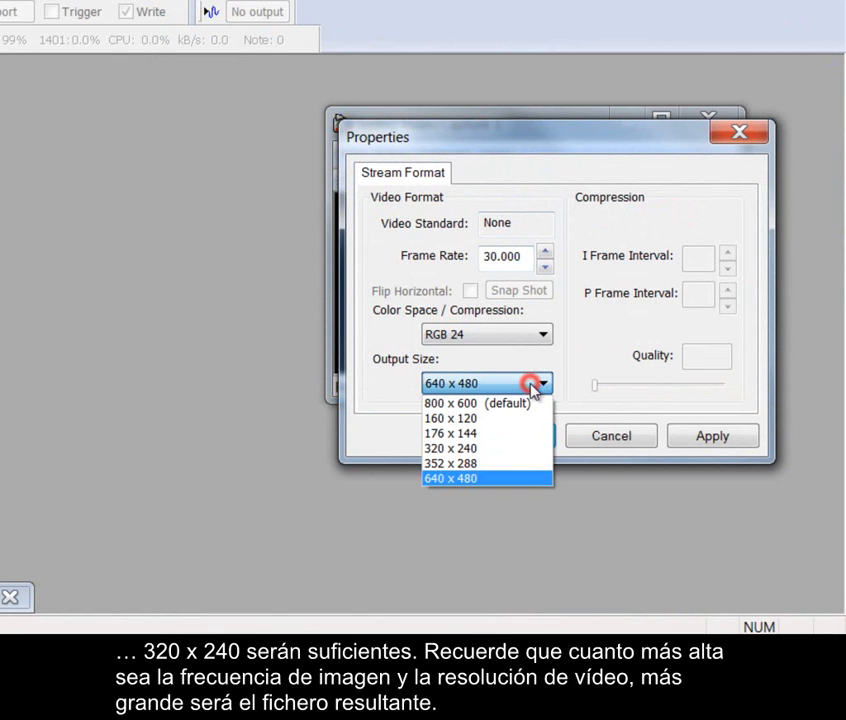
left_click(576, 367)
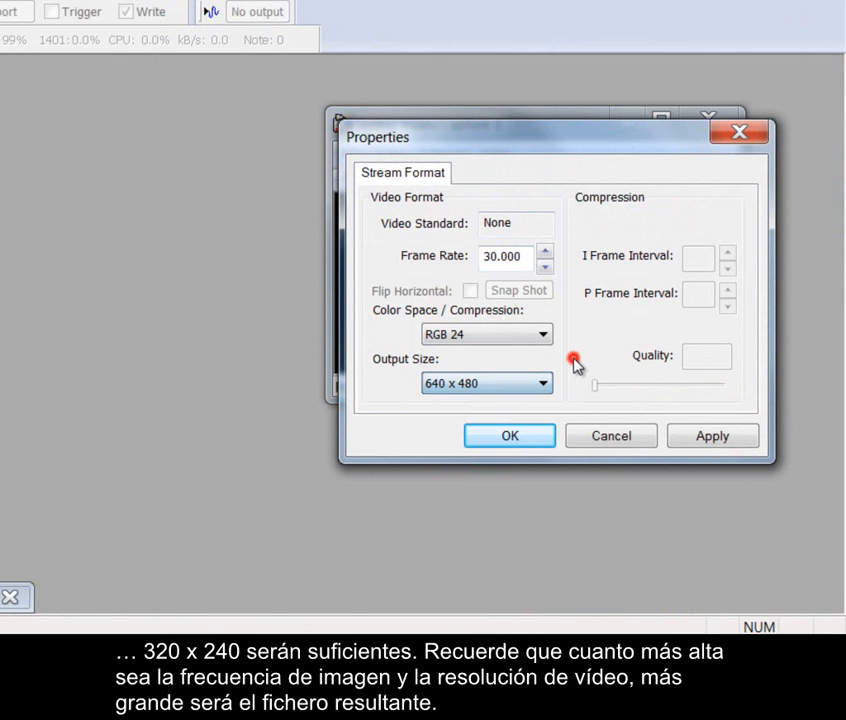
left_click(531, 438)
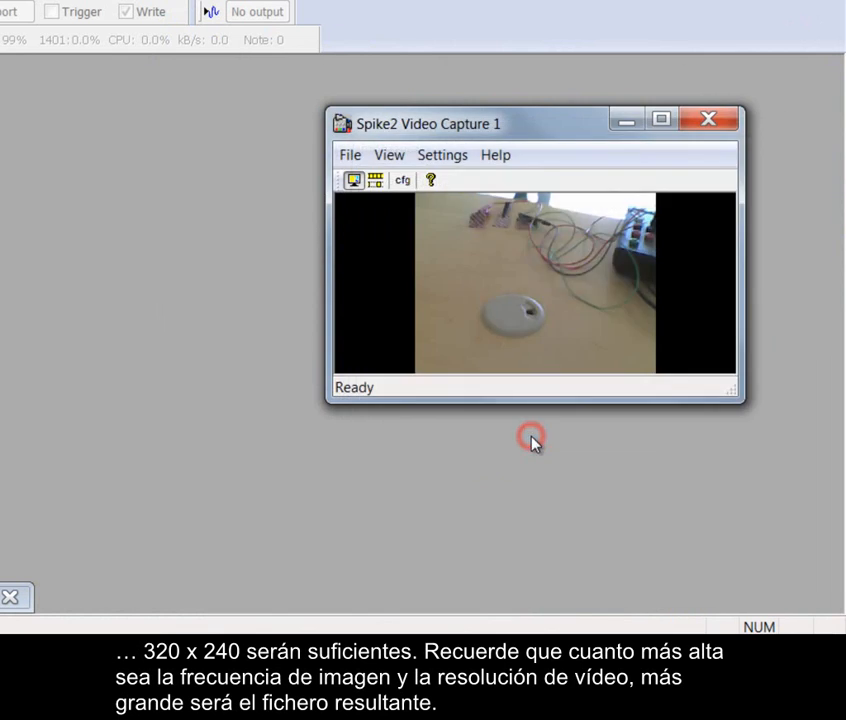
Review the video compression modes and available video codecs in Video Capture 1's configuration, keeping Compress after capture and MJPEG Compressor
left_click(459, 158)
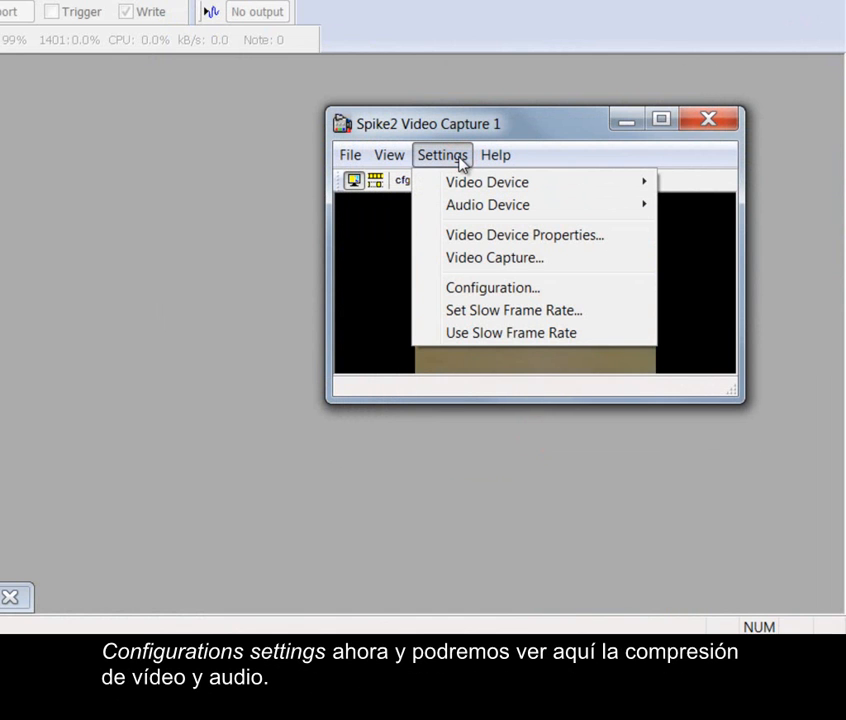
left_click(473, 298)
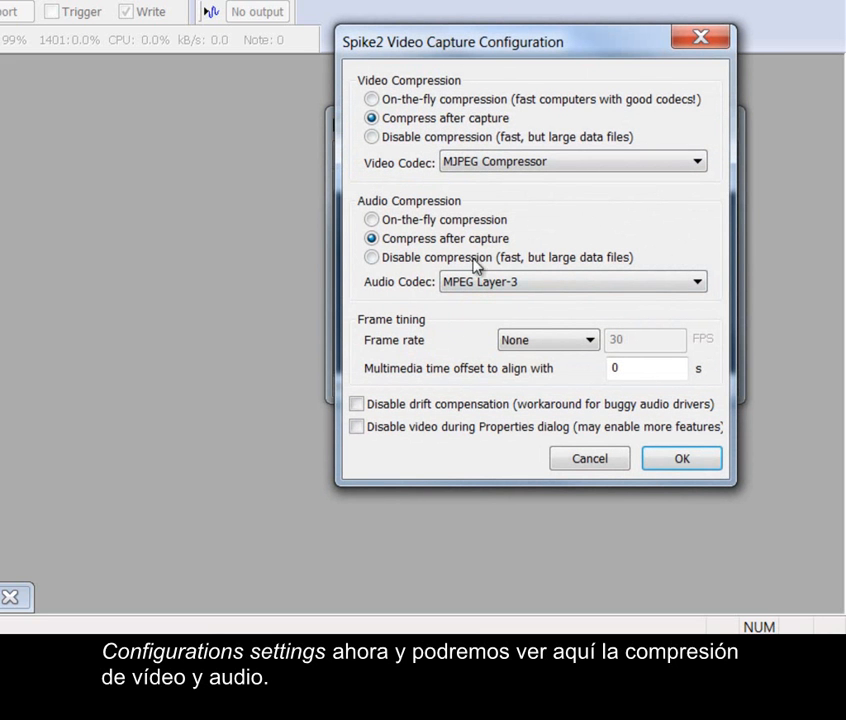
left_click(373, 100)
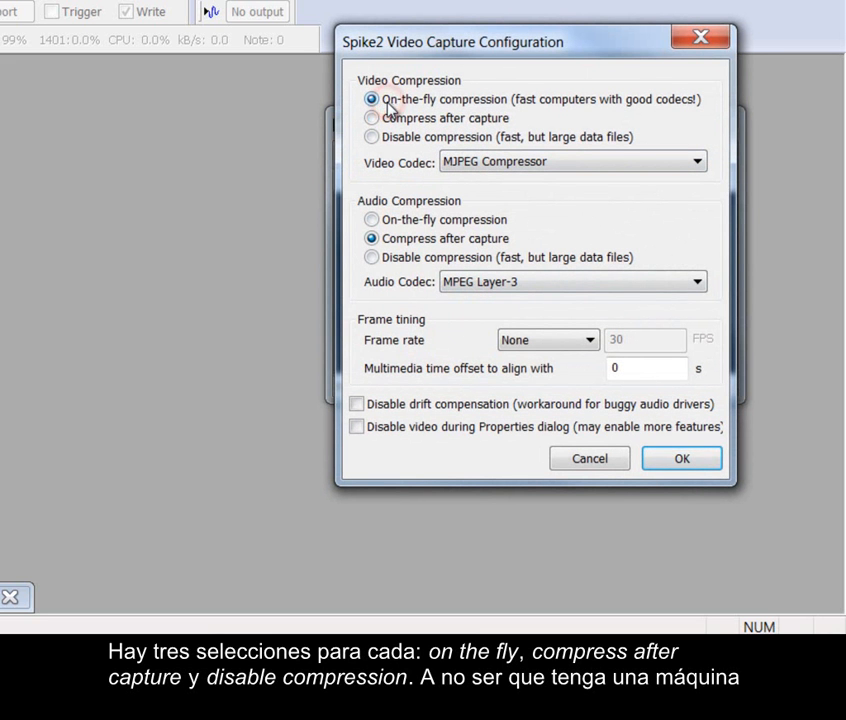
left_click(371, 119)
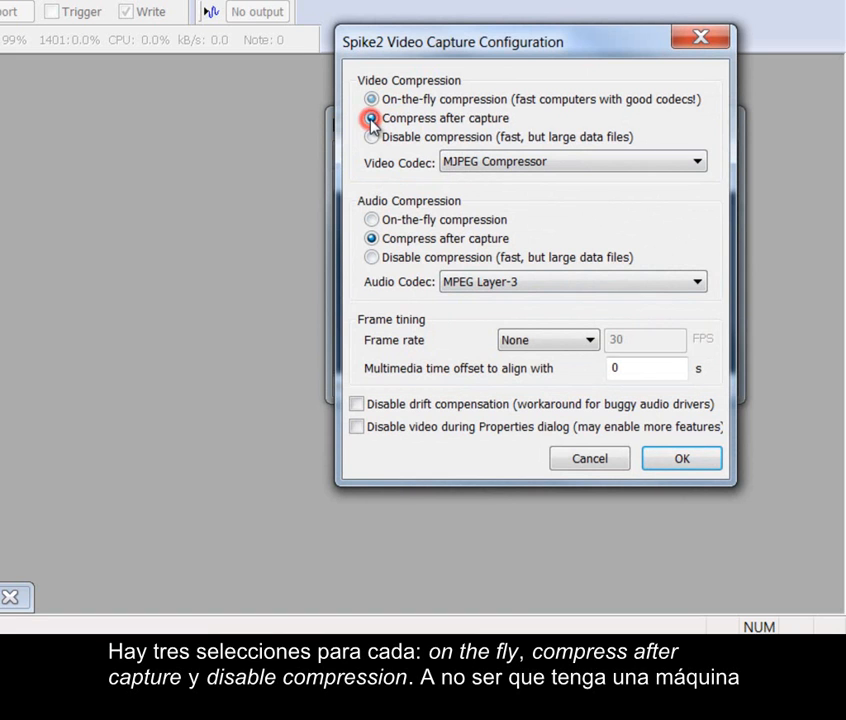
left_click(372, 138)
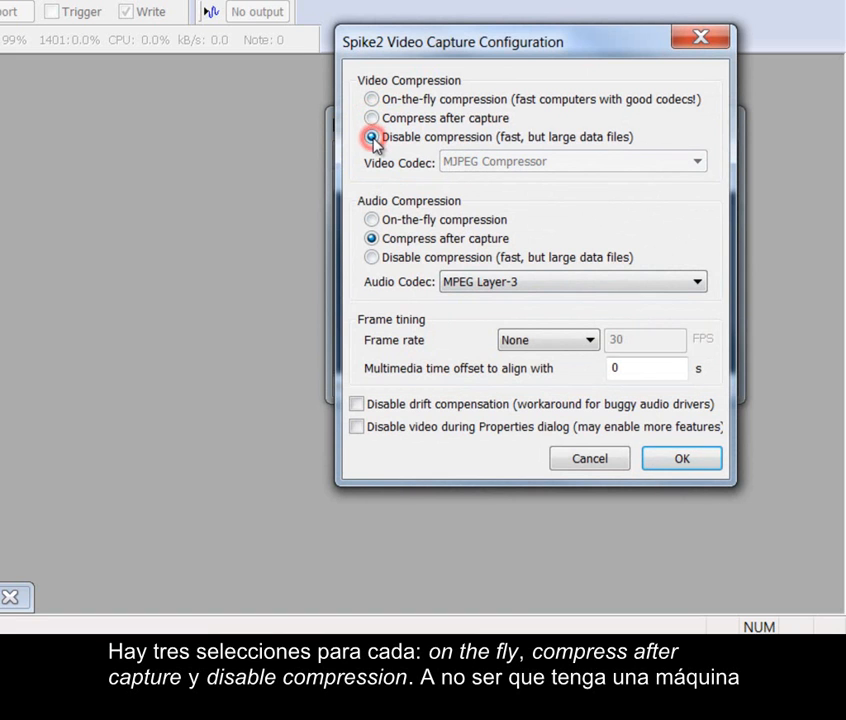
left_click(371, 119)
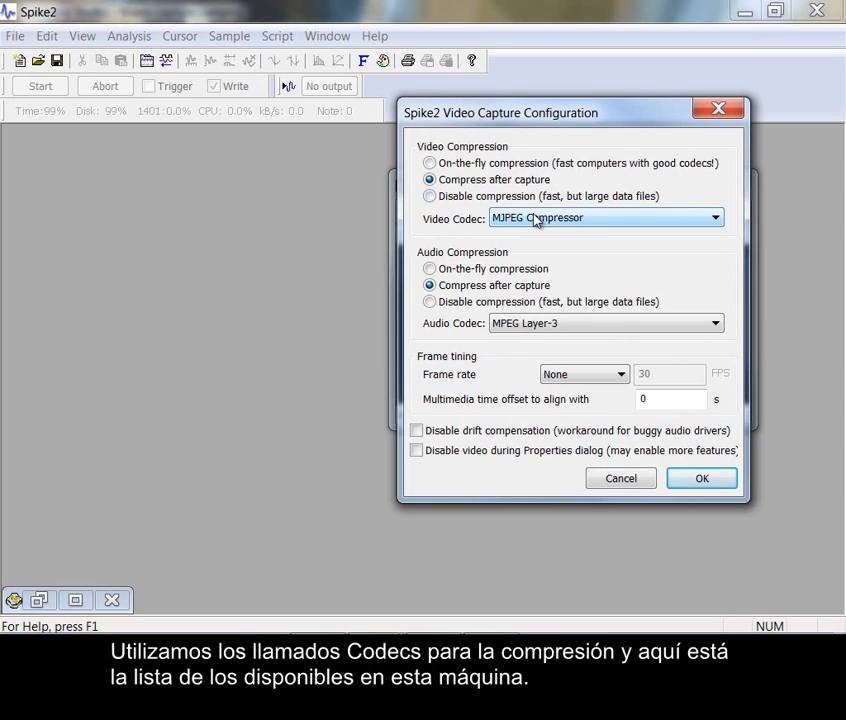
left_click(489, 162)
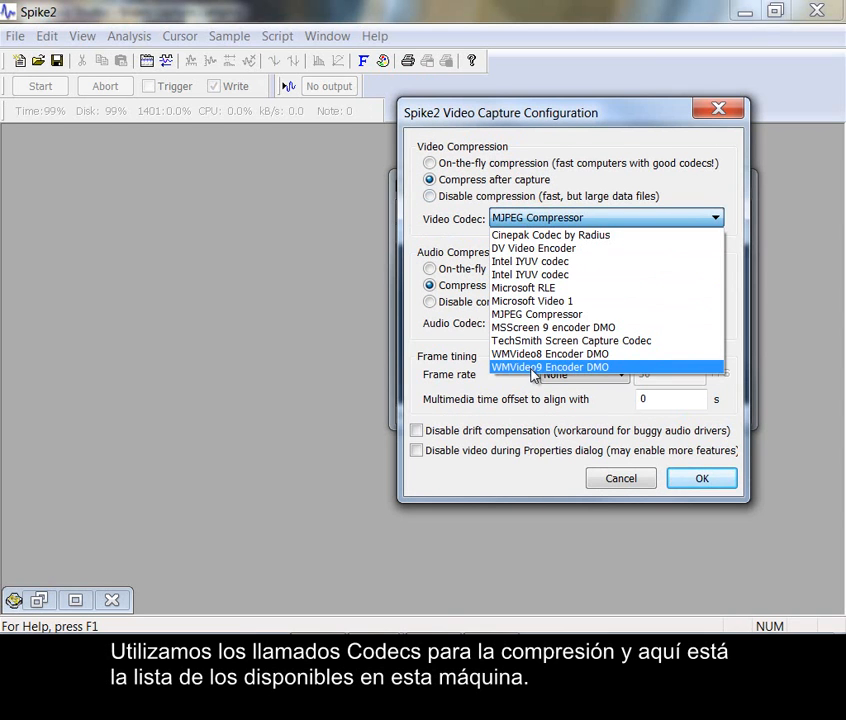
left_click(537, 313)
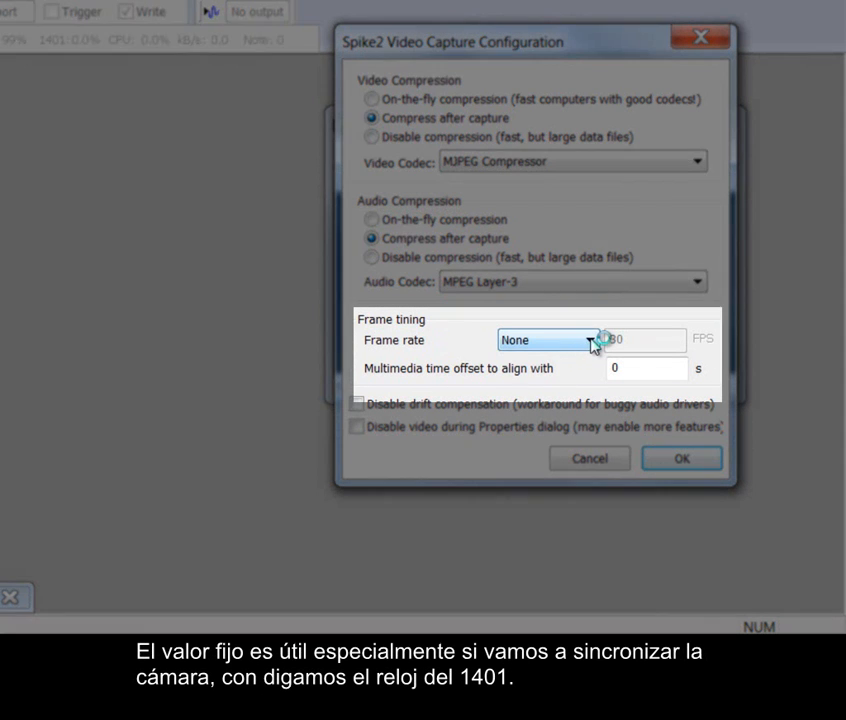
Check the frame rate options under Frame timing, keep None, and accept the video capture configuration
left_click(588, 341)
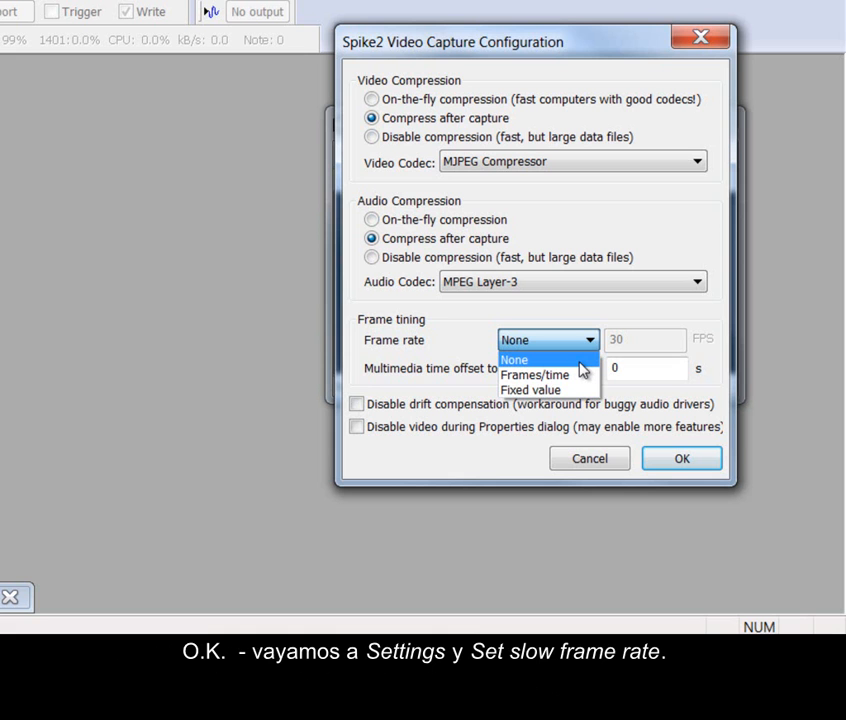
left_click(581, 362)
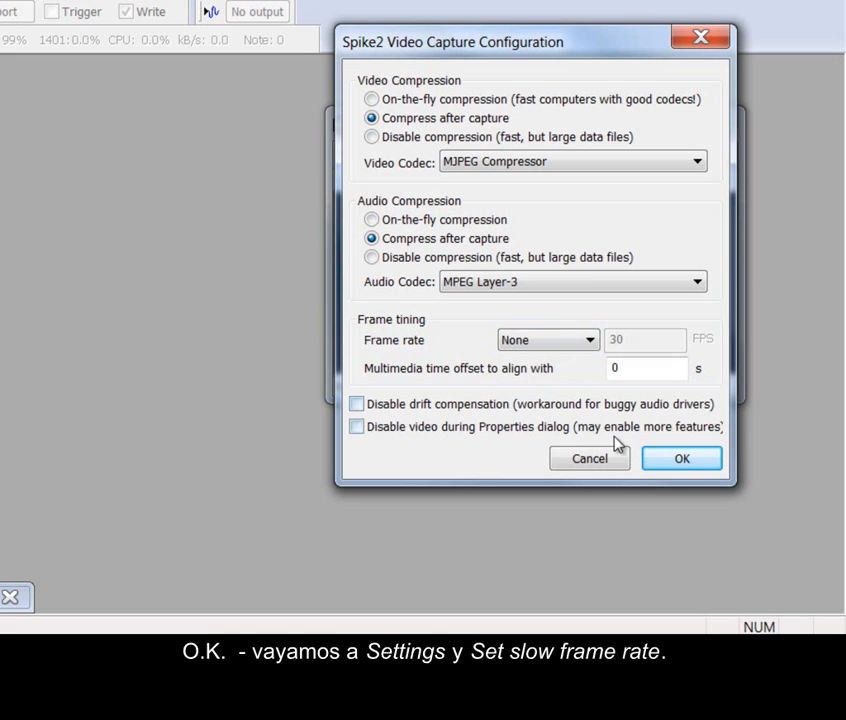
left_click(679, 462)
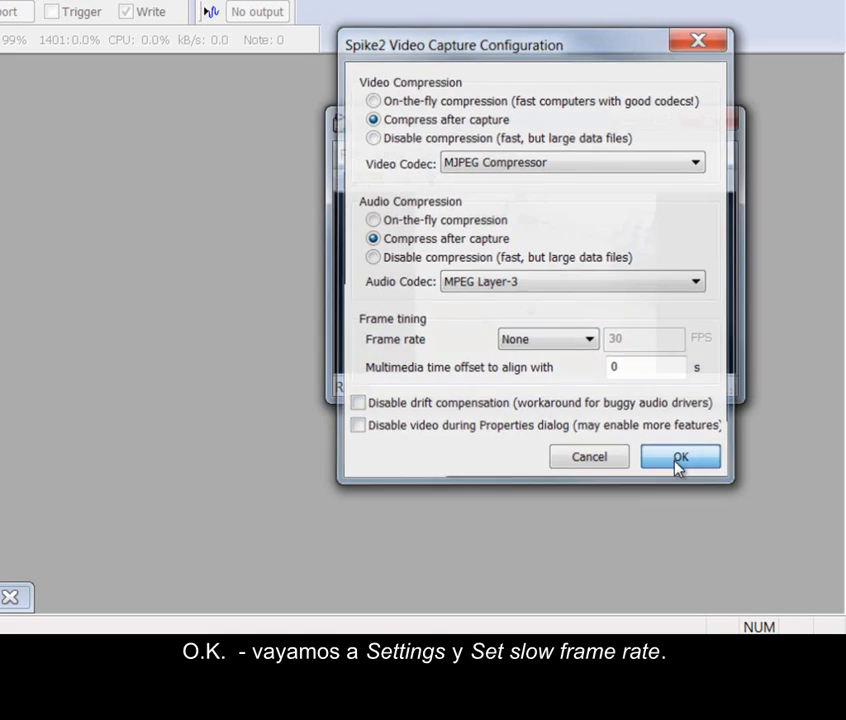
Set the maximum frame rate to capture to 30 in Video Capture 1's slow frame rate settings
left_click(445, 157)
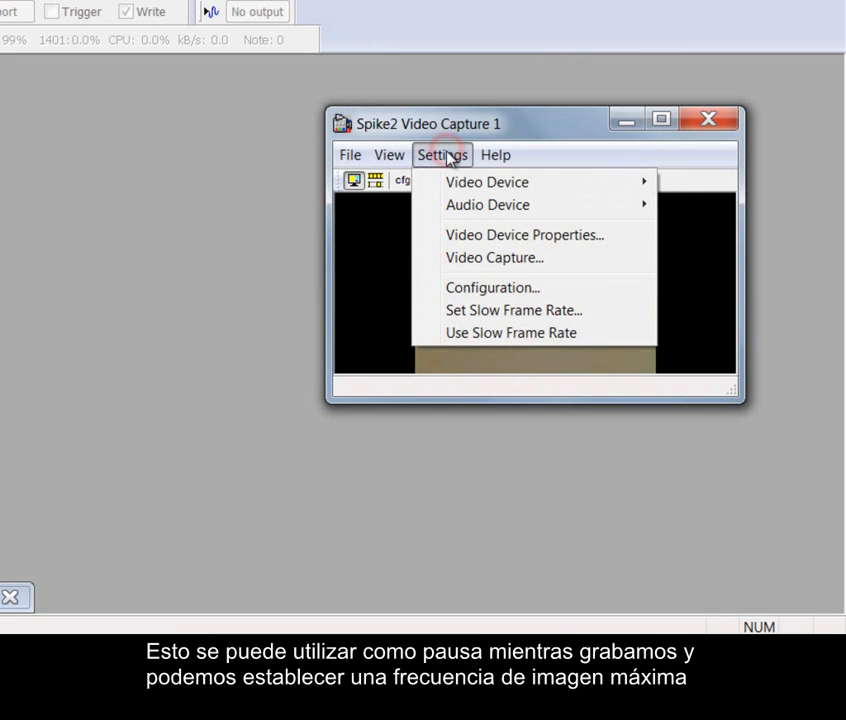
left_click(459, 312)
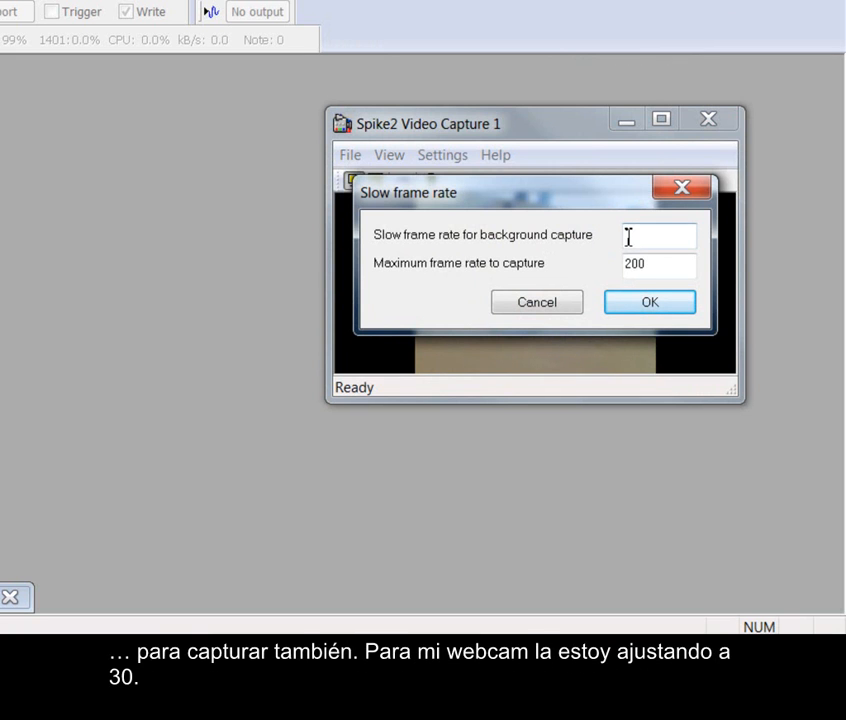
left_click_drag(652, 272, 612, 280)
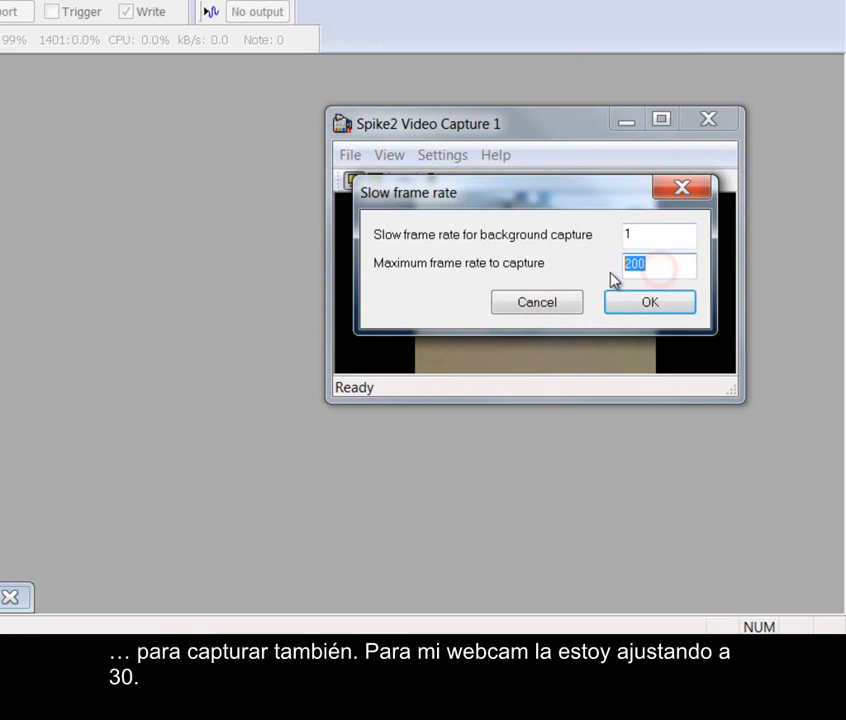
type("30")
left_click(642, 316)
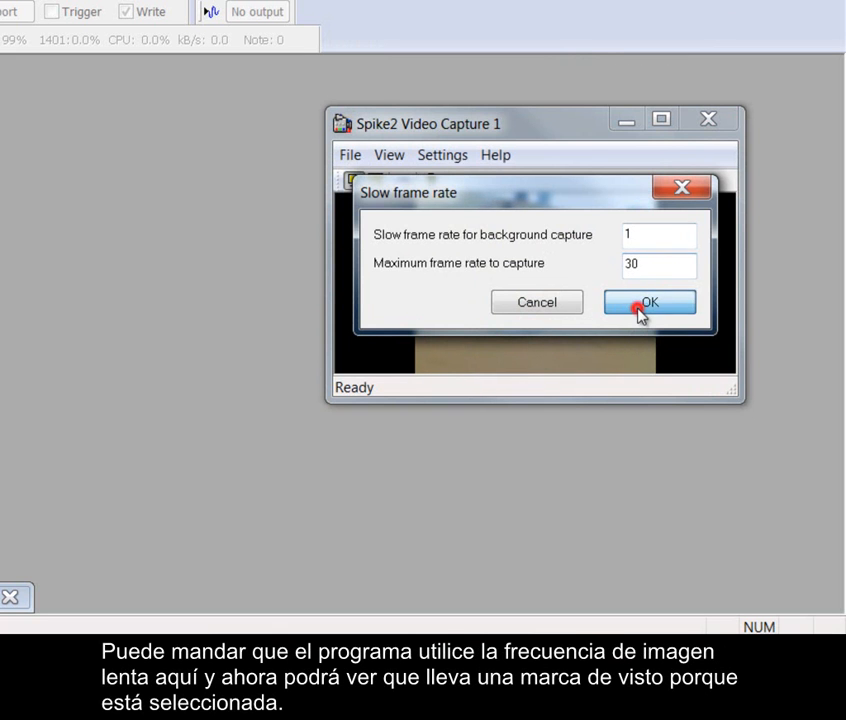
Try out Use Slow Frame Rate for Video Capture 1, switching it on and back off
left_click(455, 159)
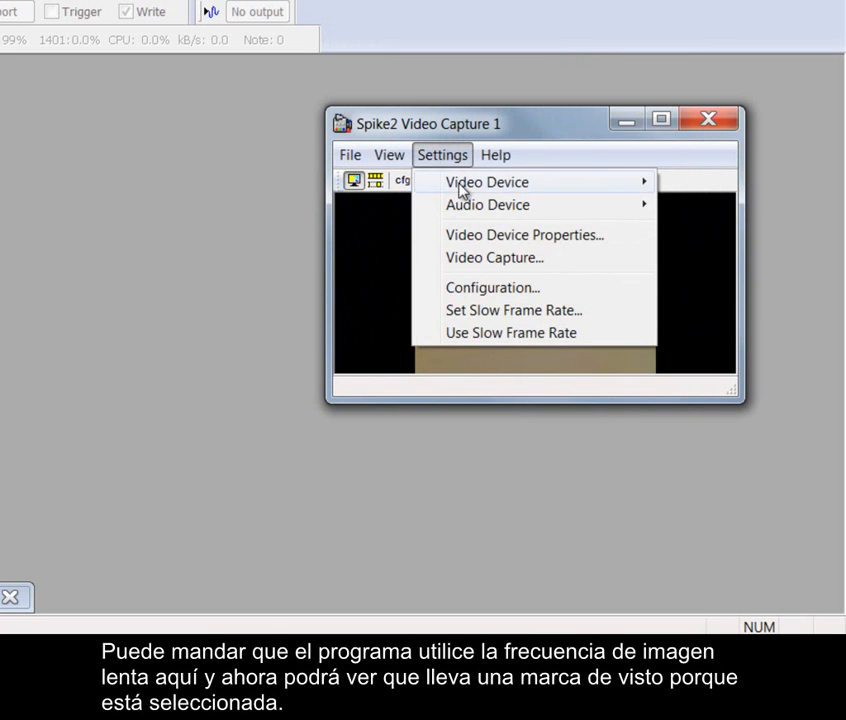
left_click(459, 334)
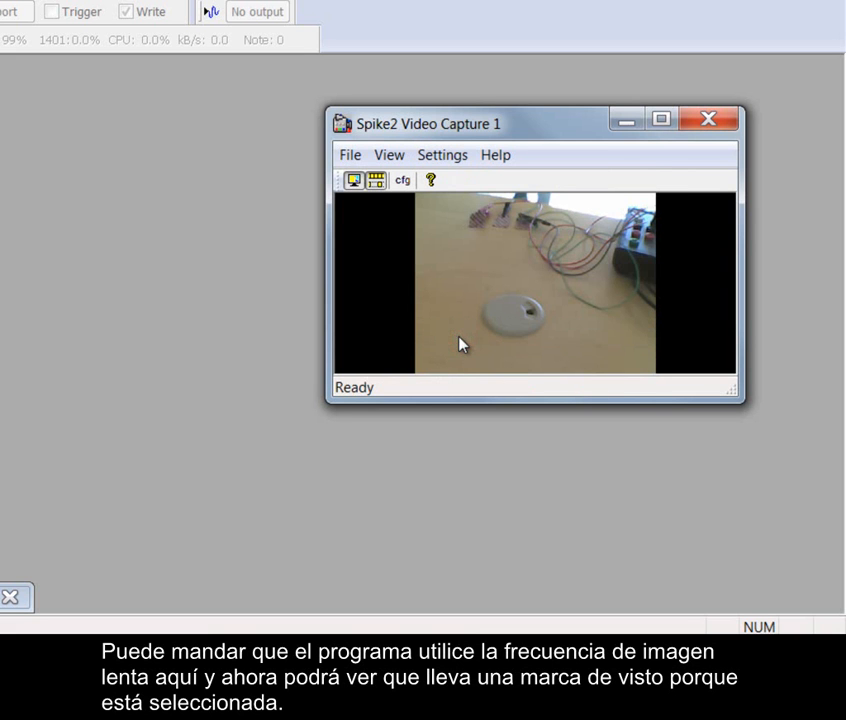
left_click(443, 156)
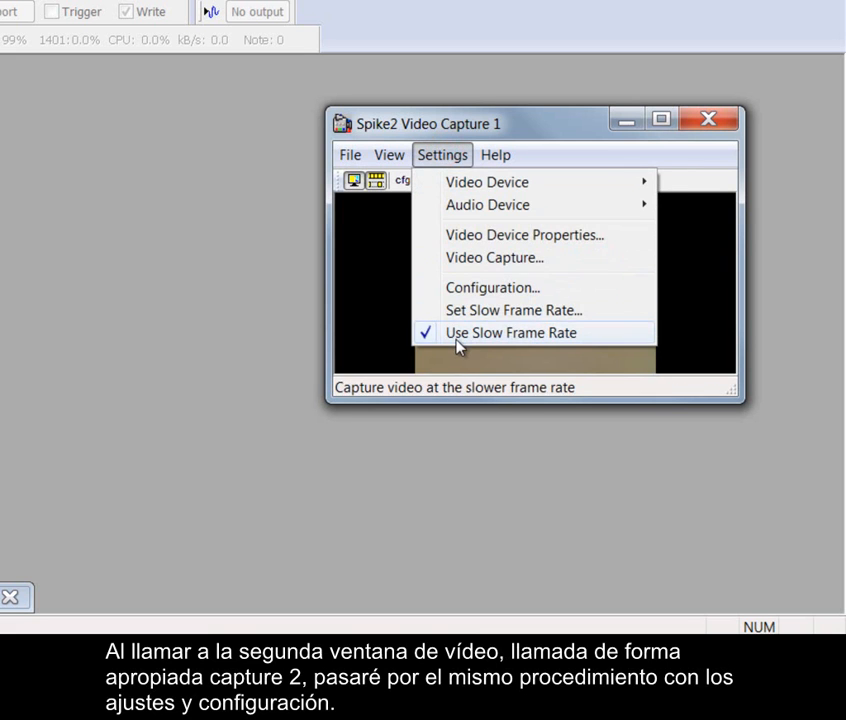
left_click(427, 342)
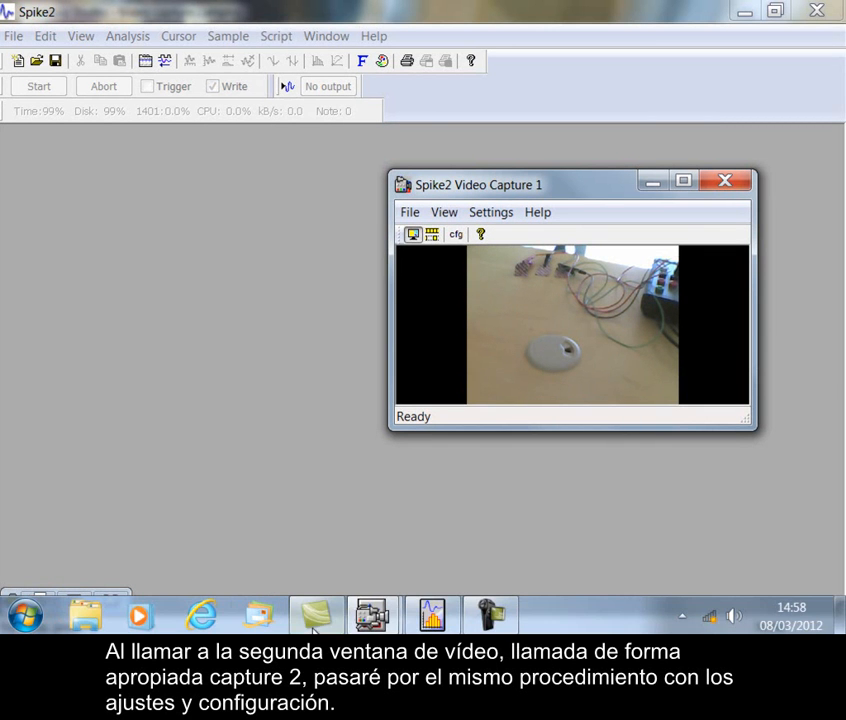
Bring up the Video Capture 2 window, make it narrower and taller to fit its picture, and place it beside Video Capture 1
mouse_move(370, 617)
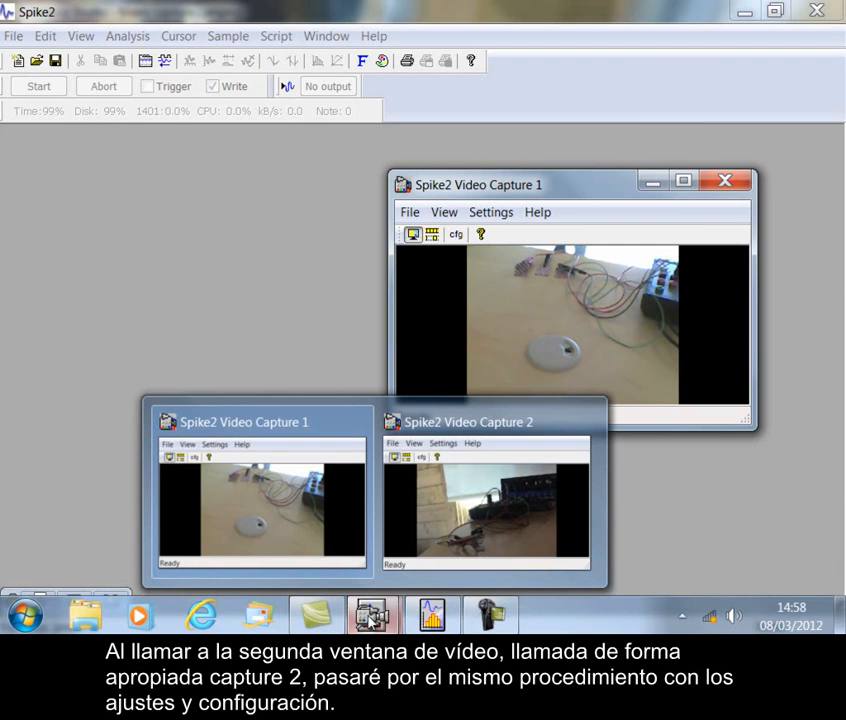
left_click(446, 508)
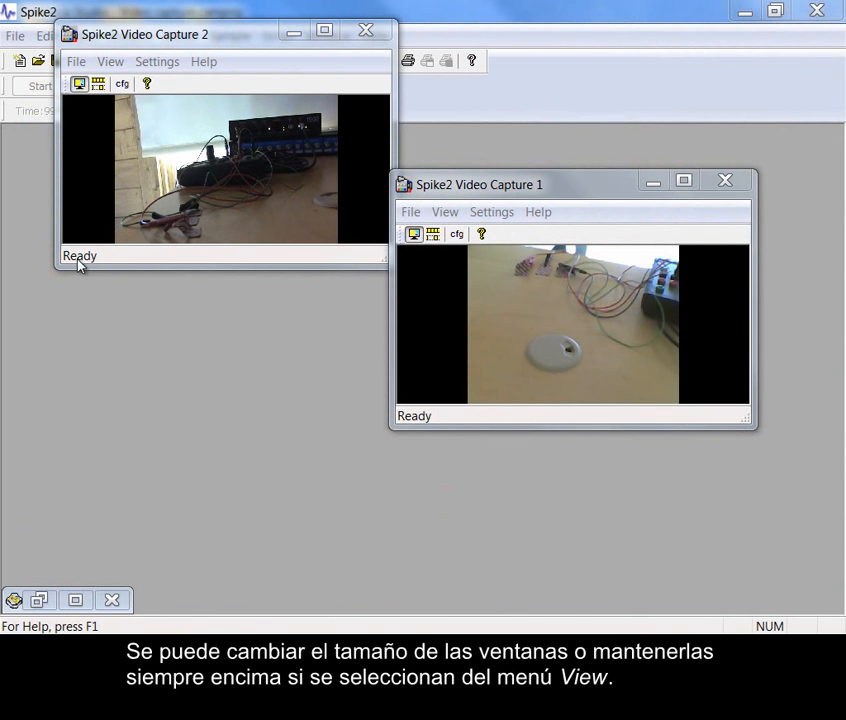
left_click_drag(379, 262, 313, 289)
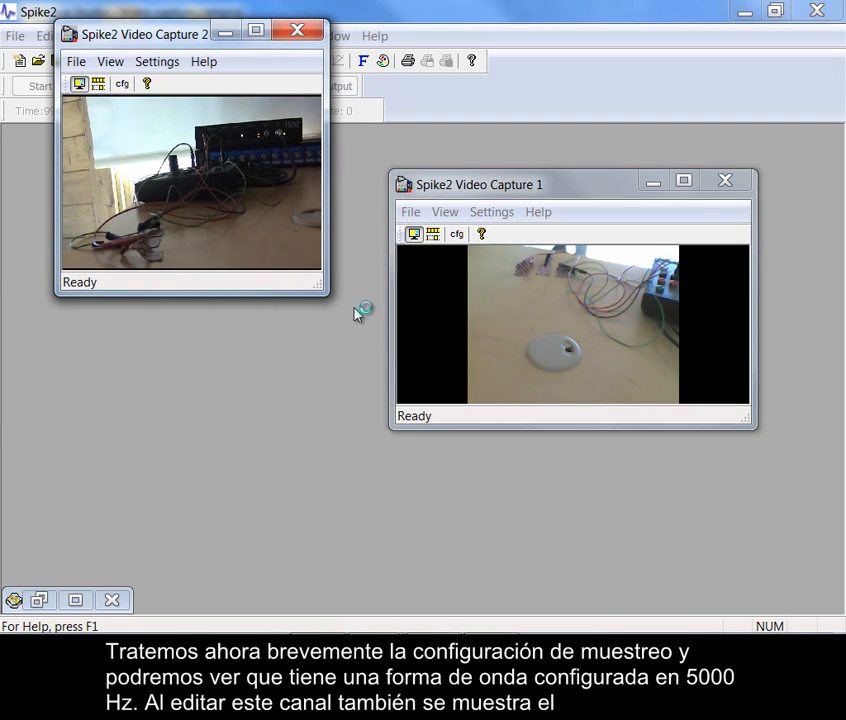
left_click_drag(193, 37, 205, 168)
Open the sampling configuration in Spike2 and minimise both Video Capture windows covering it
left_click(229, 38)
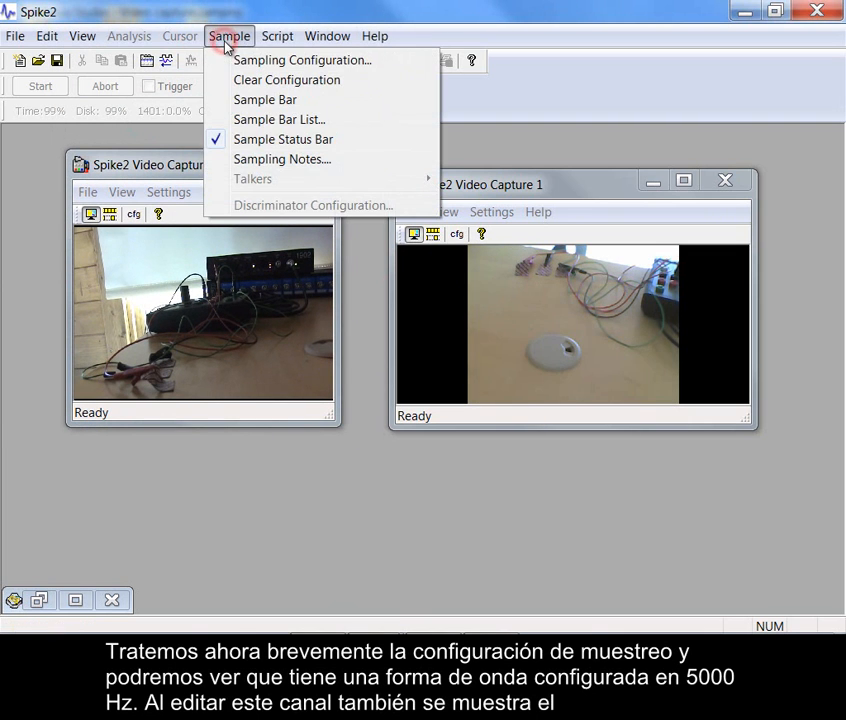
left_click(268, 64)
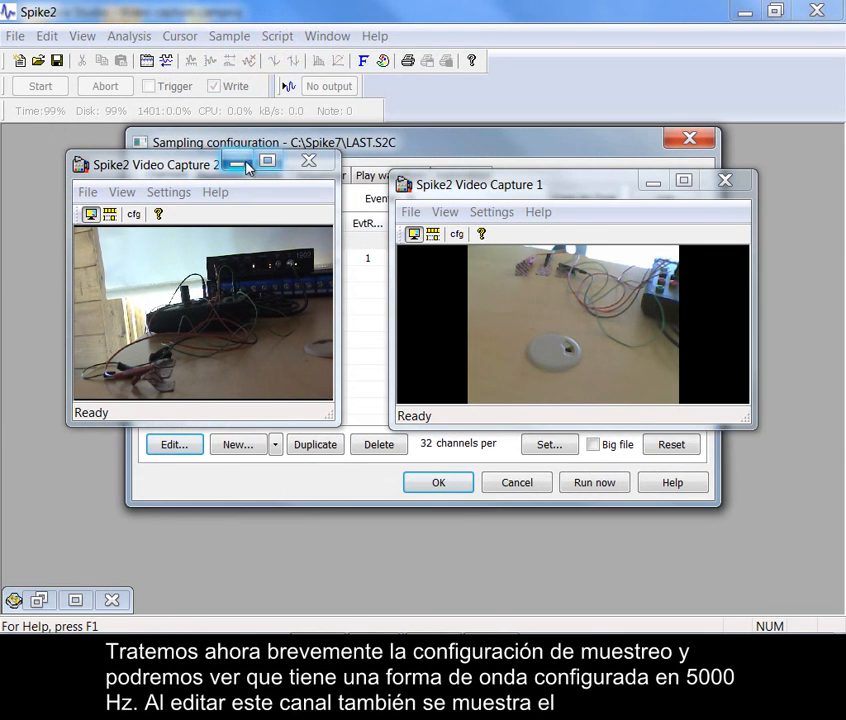
left_click(237, 163)
left_click(658, 183)
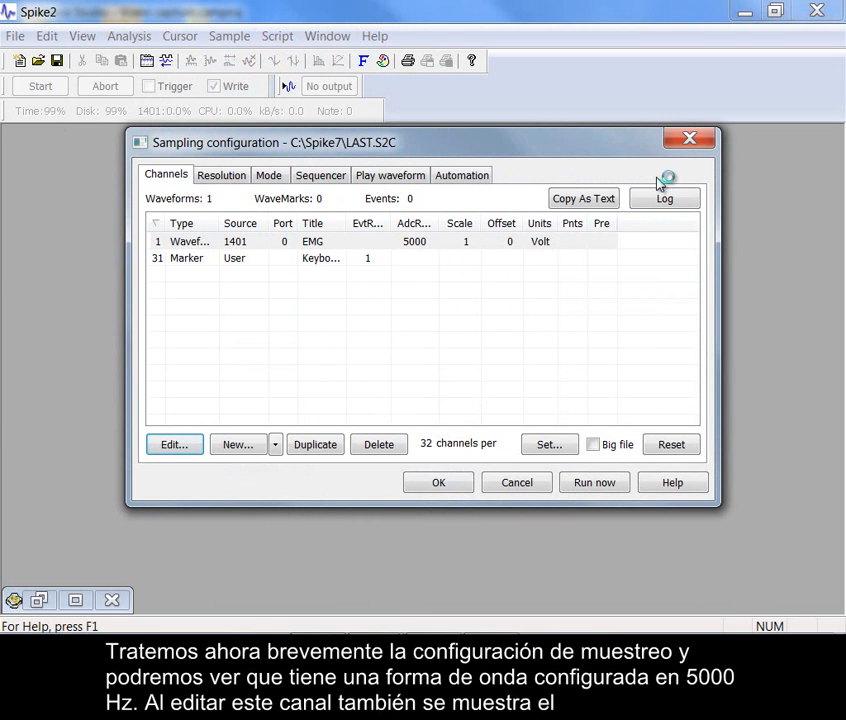
Inspect the EMG waveform channel's parameters and its 1902 conditioner settings, then accept both dialogs
double_click(368, 238)
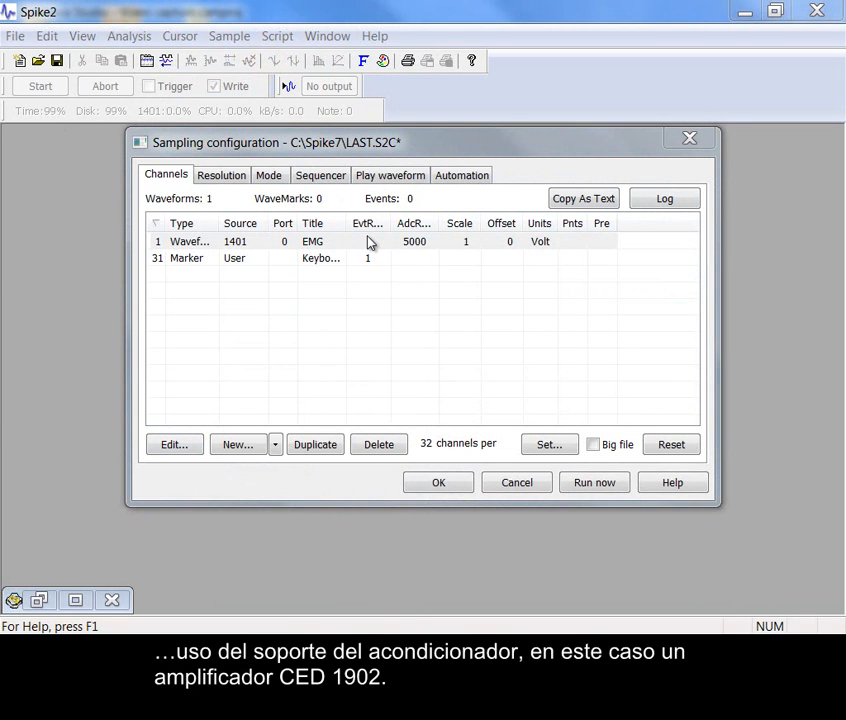
left_click(368, 241)
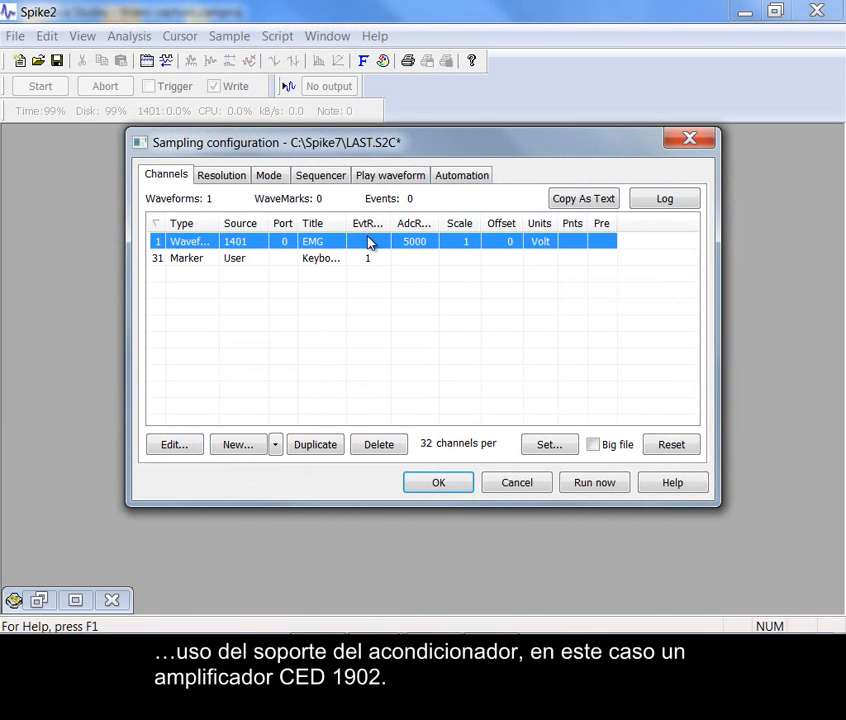
double_click(368, 241)
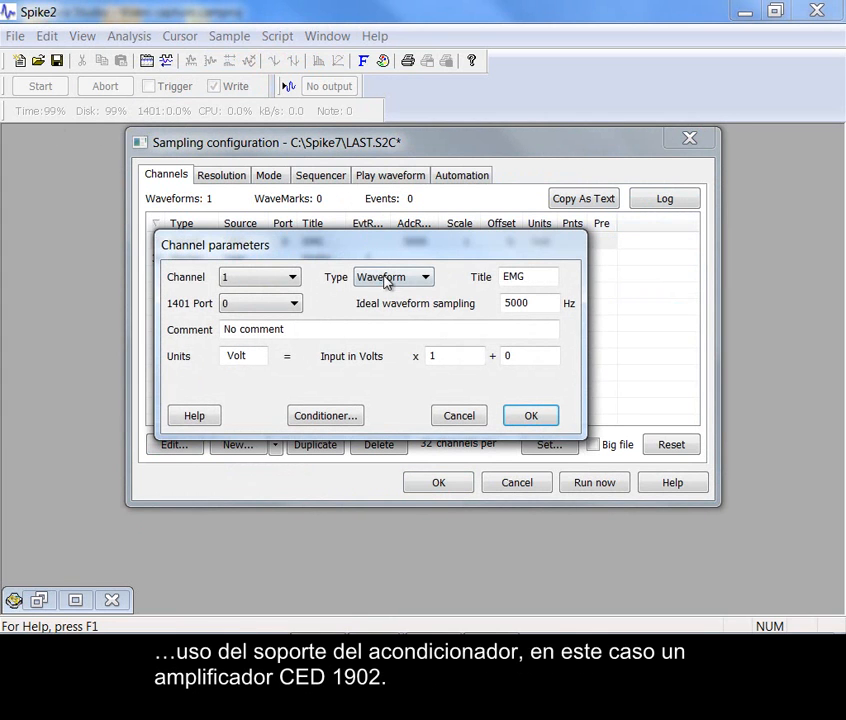
left_click(348, 418)
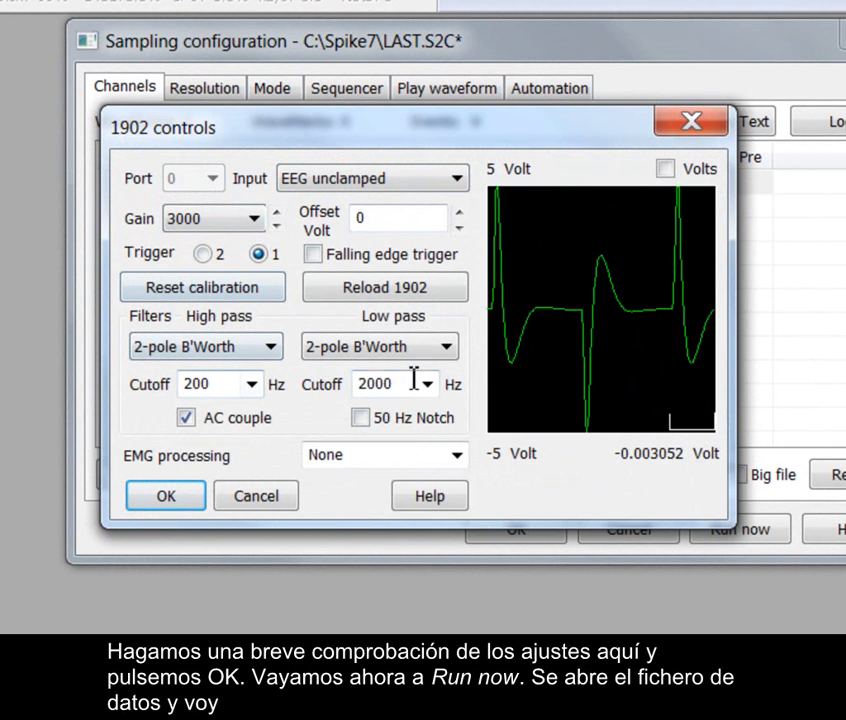
left_click(167, 497)
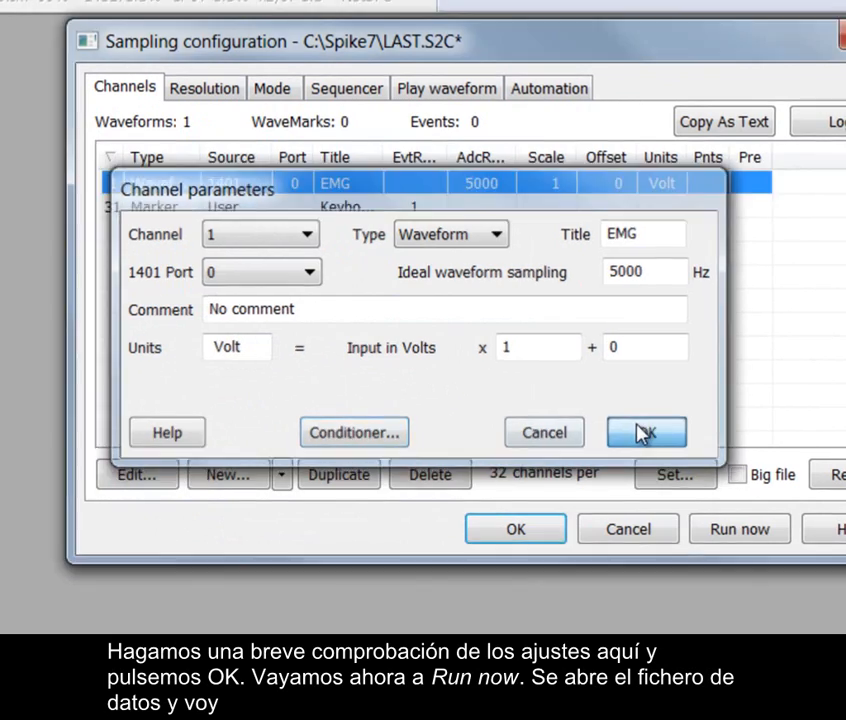
left_click(646, 432)
Run the sampling configuration to open a new data document and maximise that document's window
left_click(598, 485)
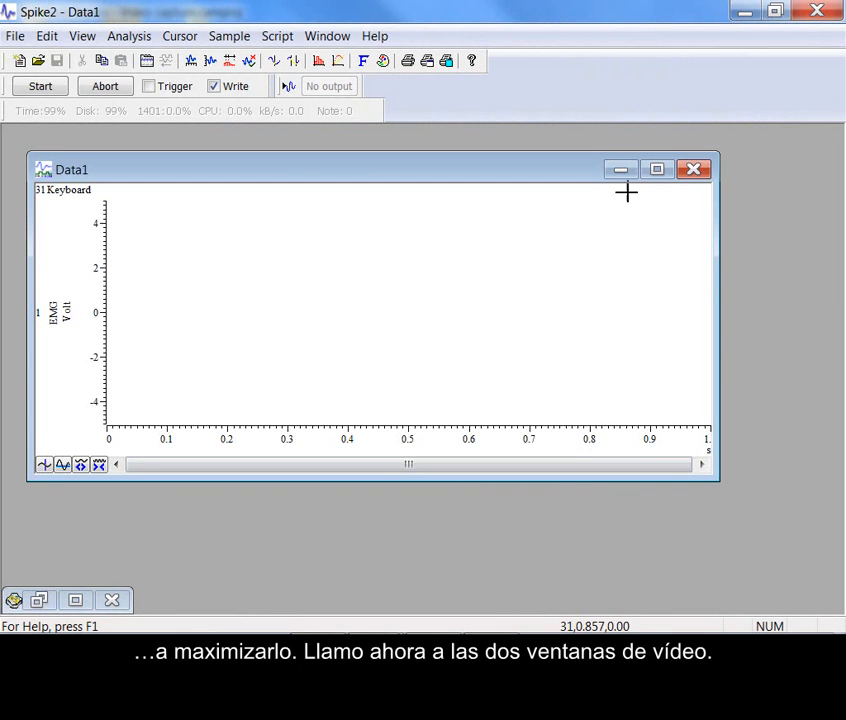
left_click(657, 170)
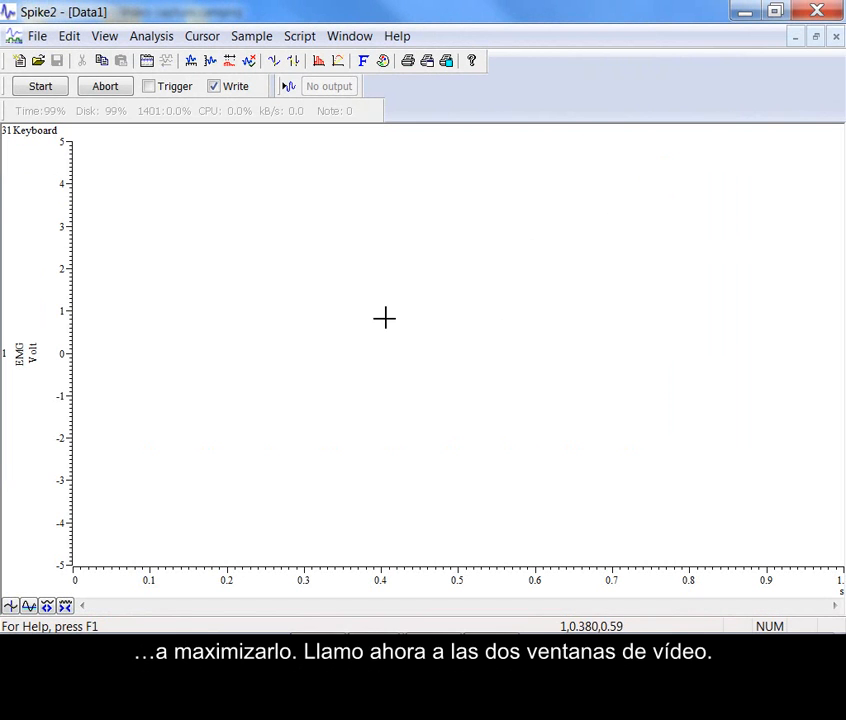
Restore the Video Capture 2 and Video Capture 1 windows over the new data document
mouse_move(345, 629)
left_click(383, 620)
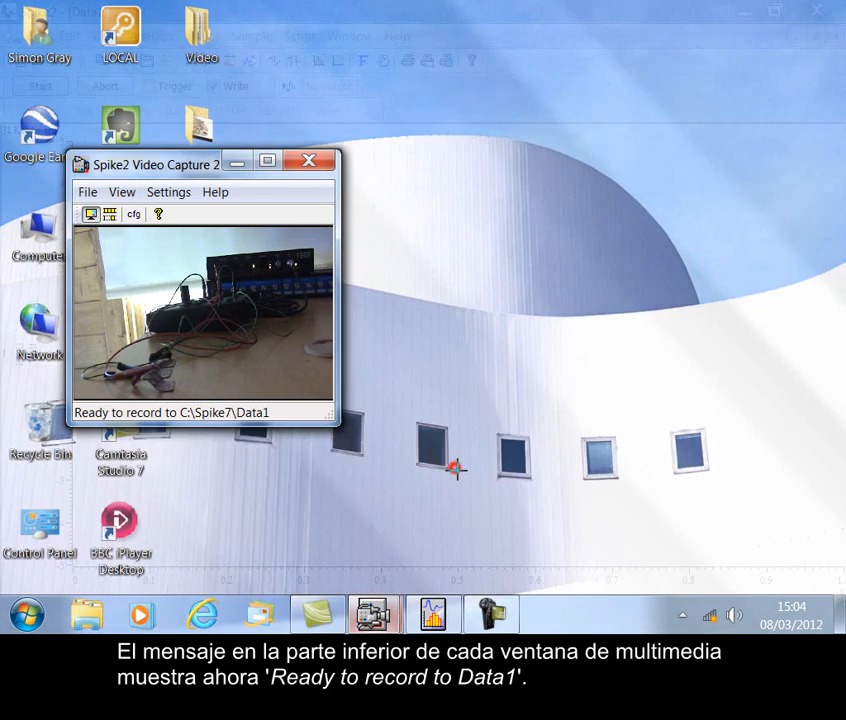
left_click(453, 467)
mouse_move(323, 625)
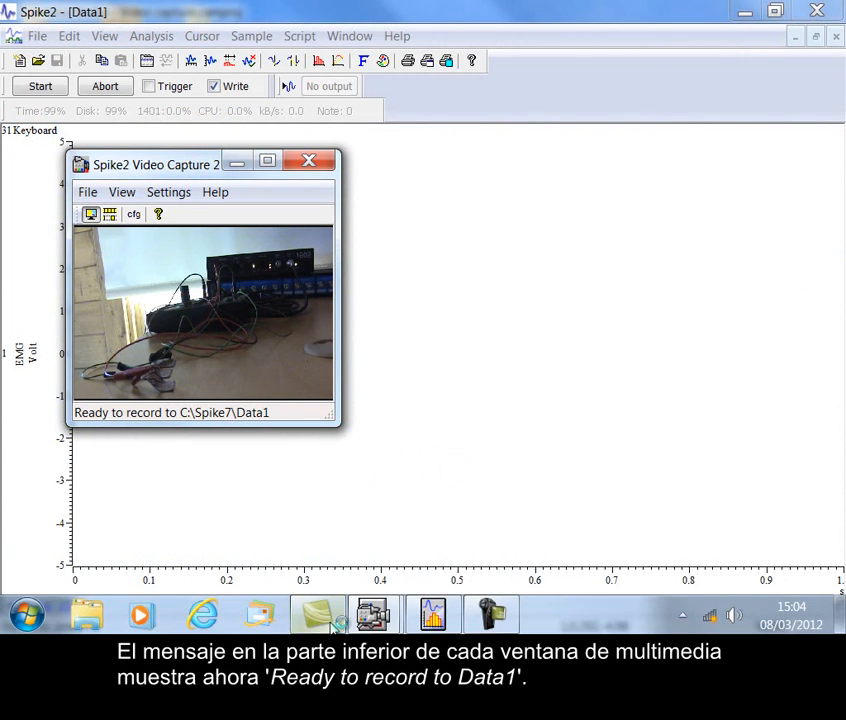
left_click(372, 612)
left_click(294, 512)
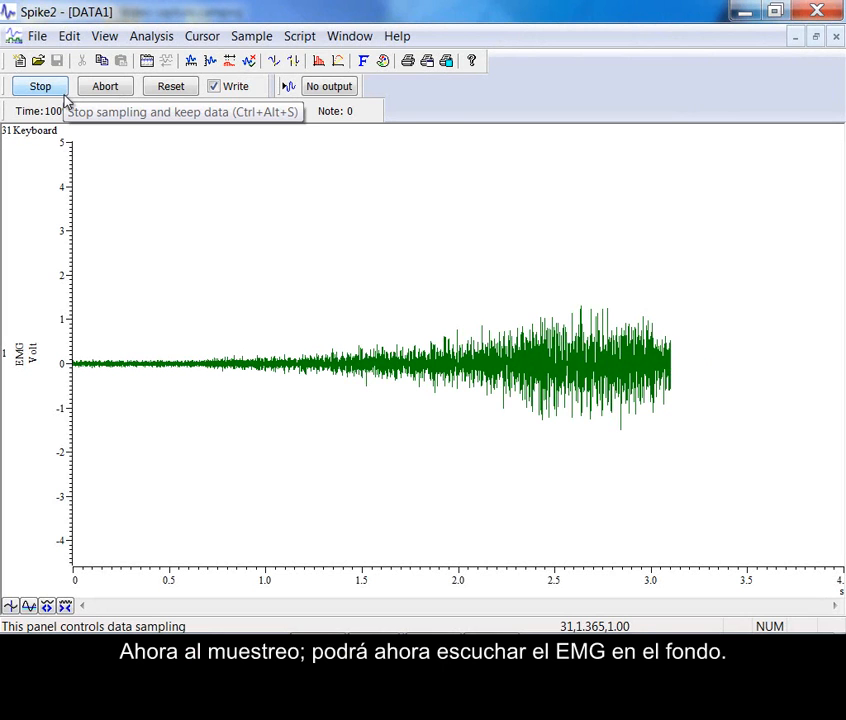
Bring both Video Capture windows over the sampling document and place Video Capture 1 clear of Video Capture 2
mouse_move(386, 620)
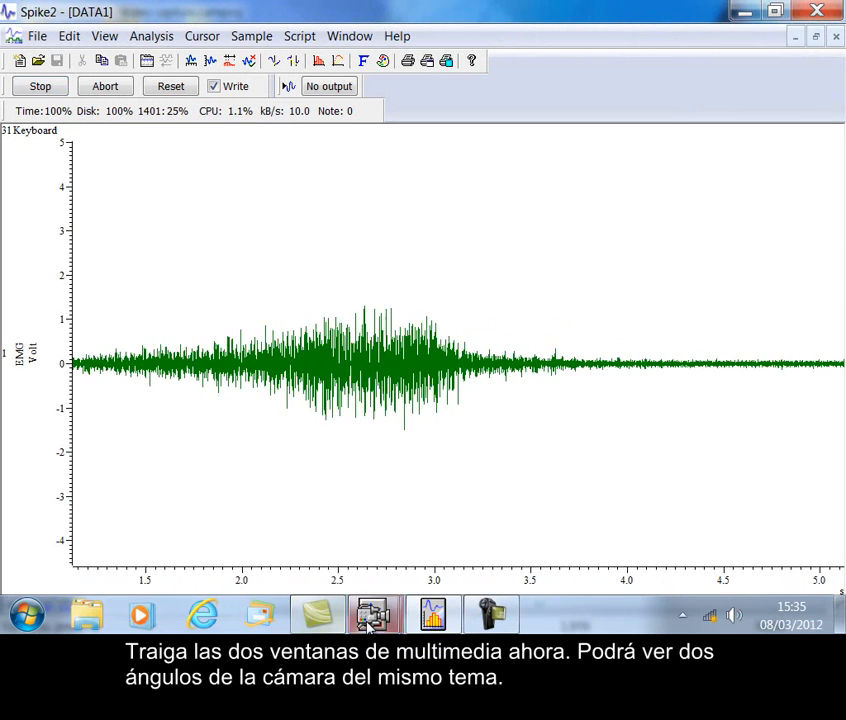
left_click(448, 529)
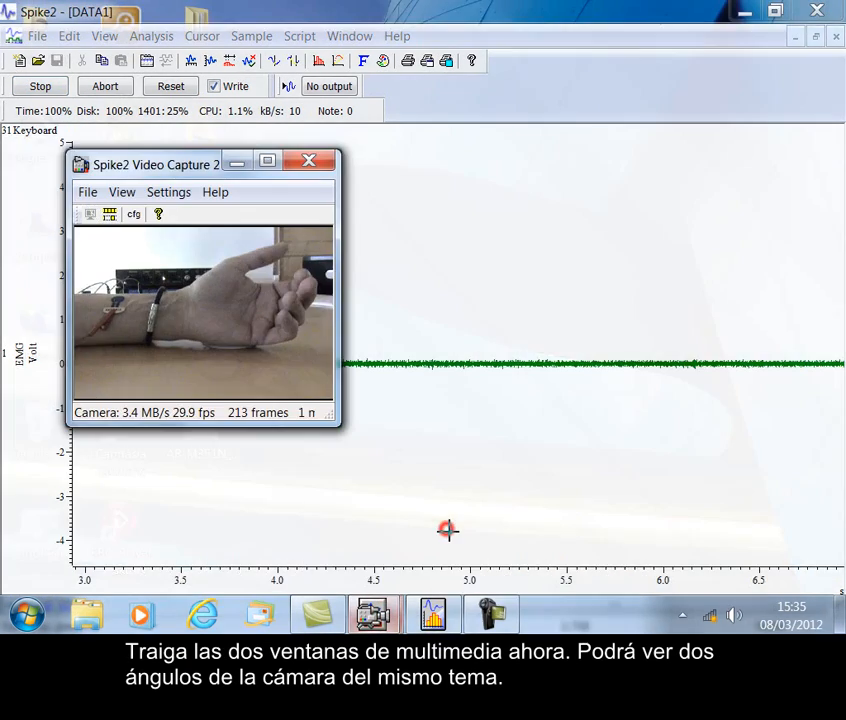
mouse_move(372, 612)
left_click(338, 524)
left_click_drag(566, 192, 627, 66)
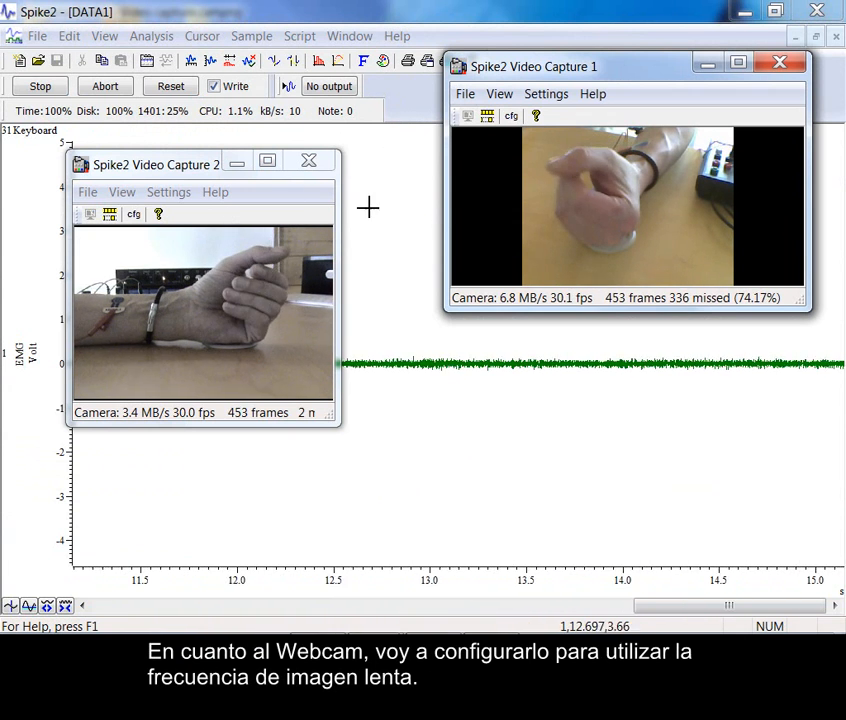
Try the slow frame rate in Video Capture 1 during sampling and switch it off again
left_click(550, 94)
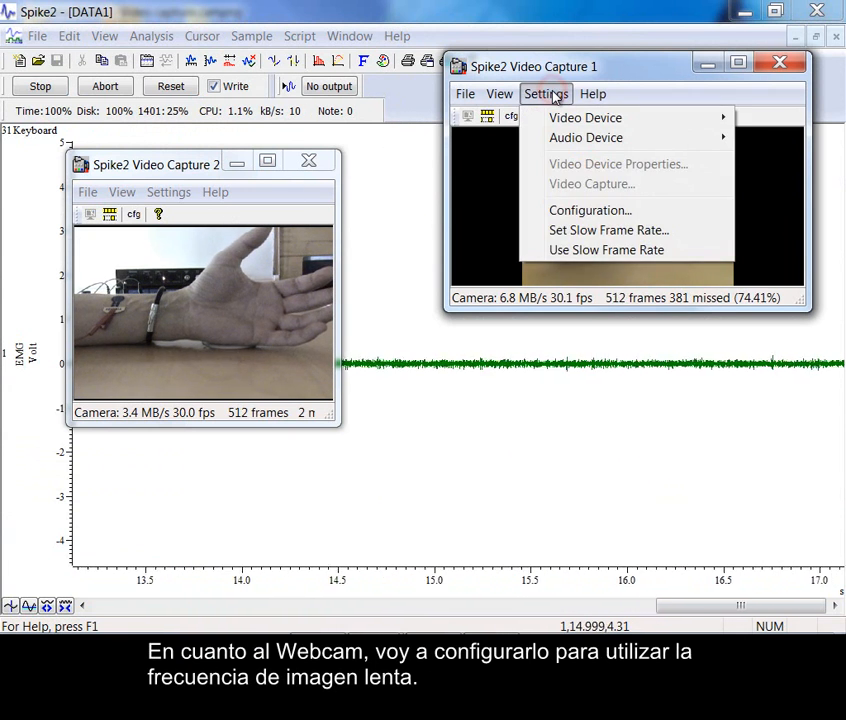
left_click(563, 250)
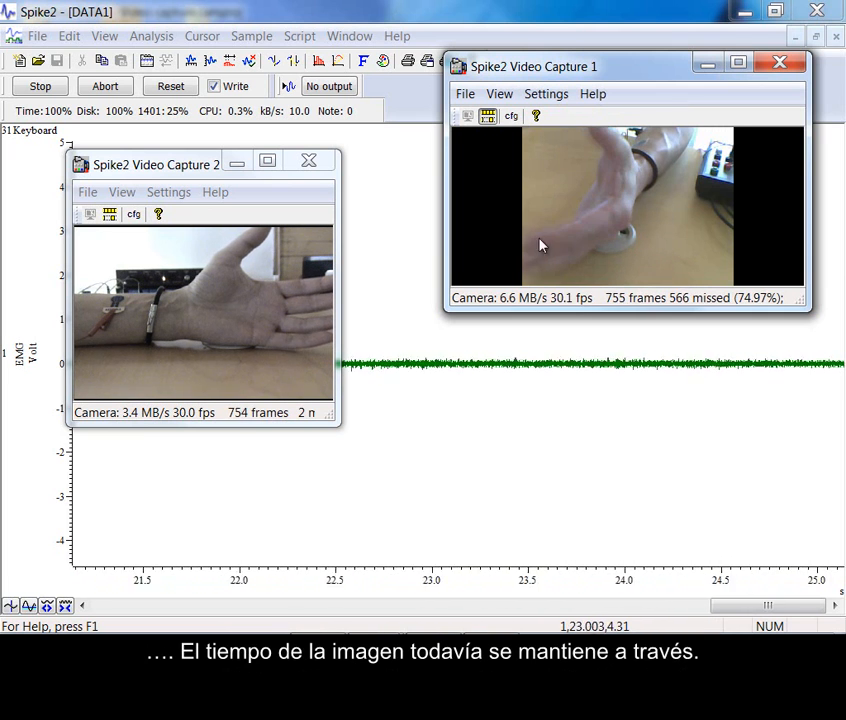
left_click(547, 94)
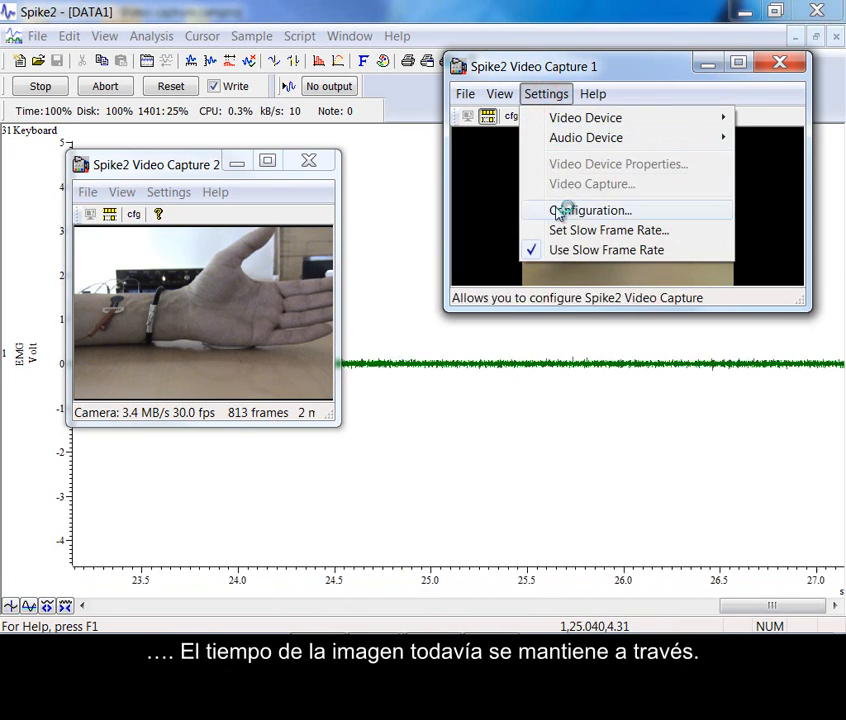
left_click(572, 250)
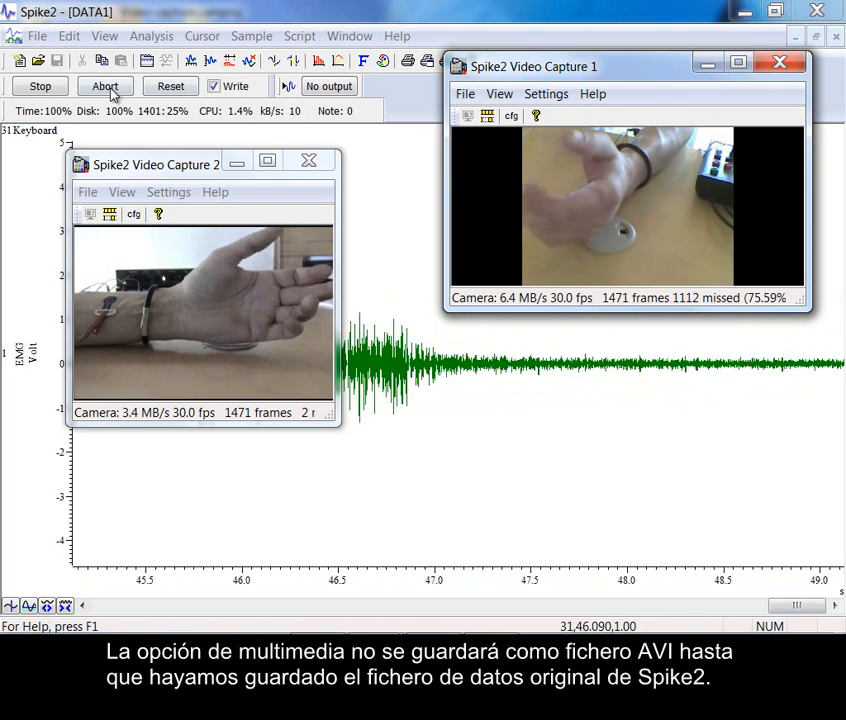
Stop sampling, keeping the data, and save the recording as data1 with Video Capture 2 moved beneath Video Capture 1
left_click(42, 87)
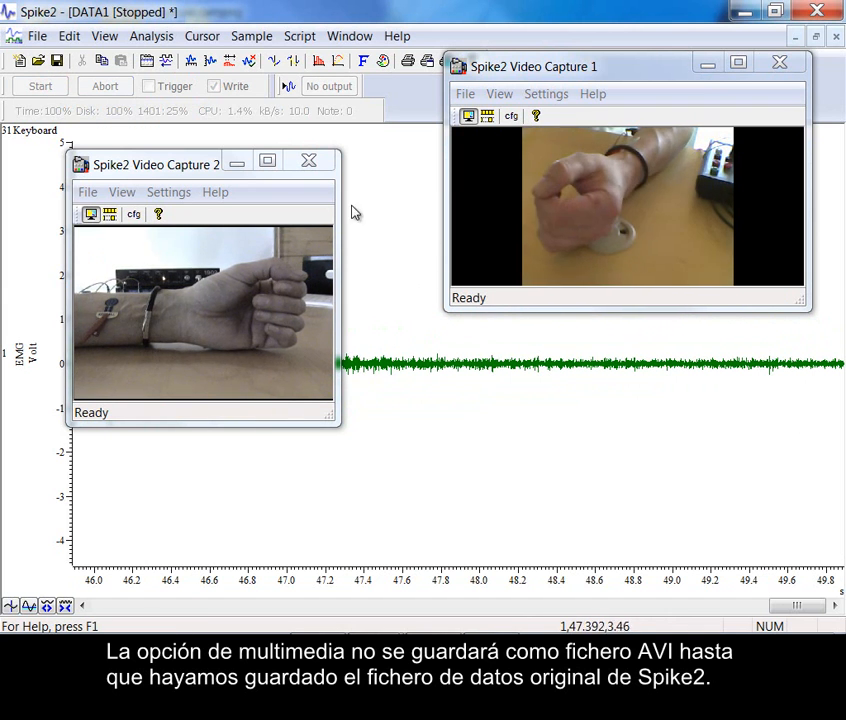
left_click_drag(183, 163, 572, 340)
left_click(37, 40)
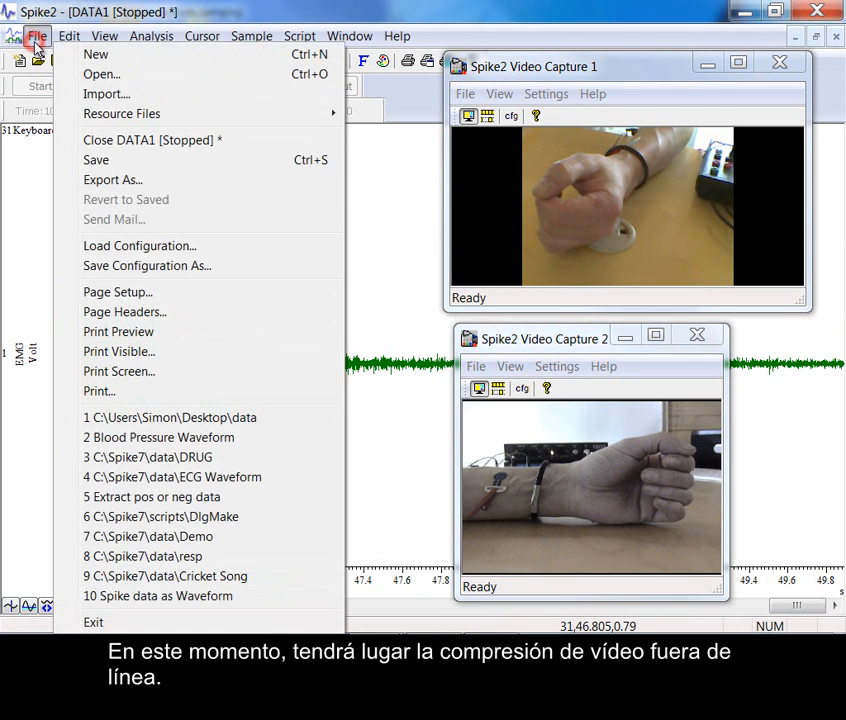
left_click(106, 161)
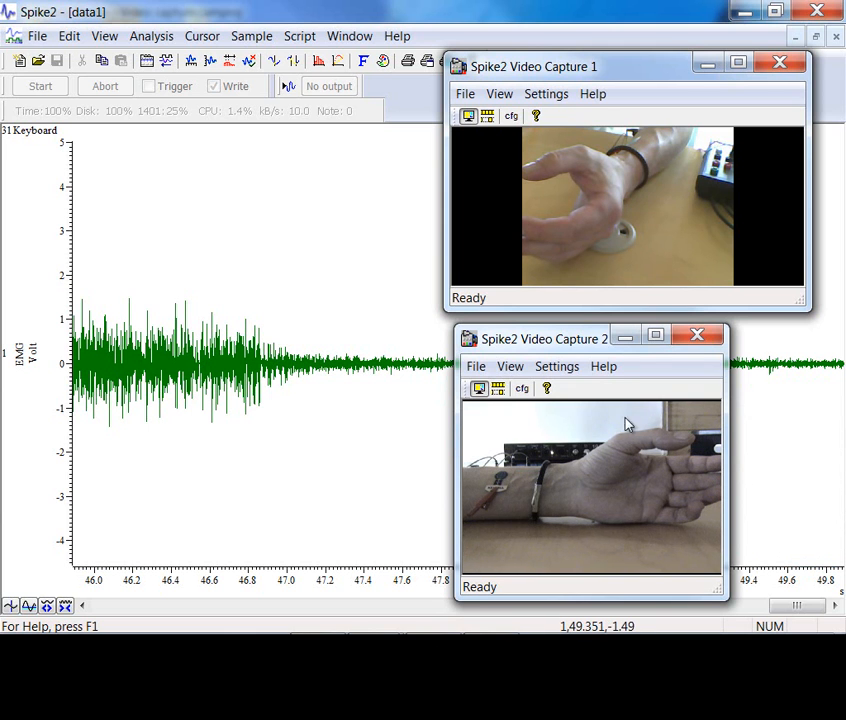
Minimise both Video Capture windows and show the full time range of the data1 recording
left_click(625, 337)
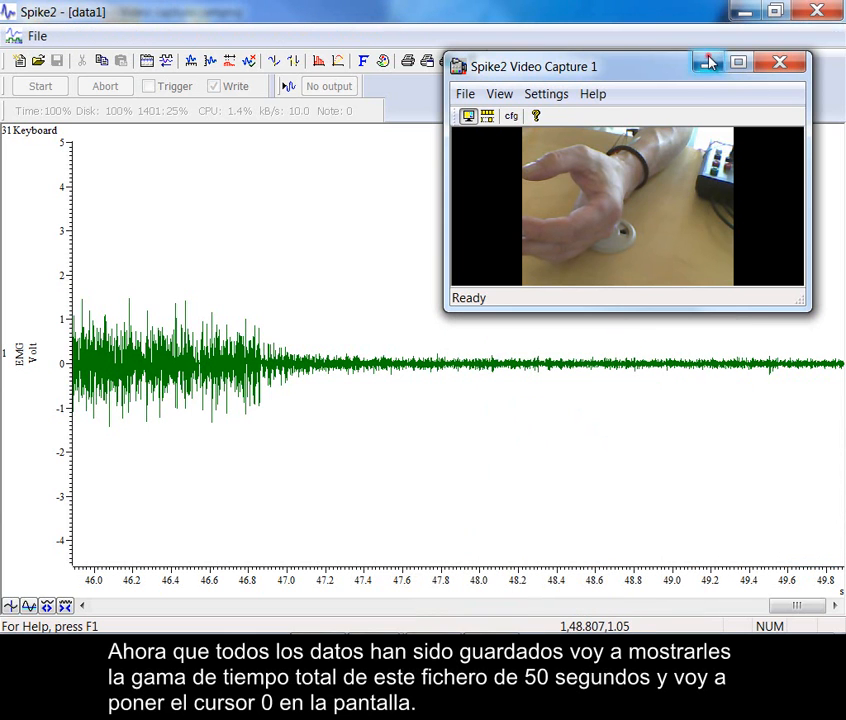
left_click(708, 63)
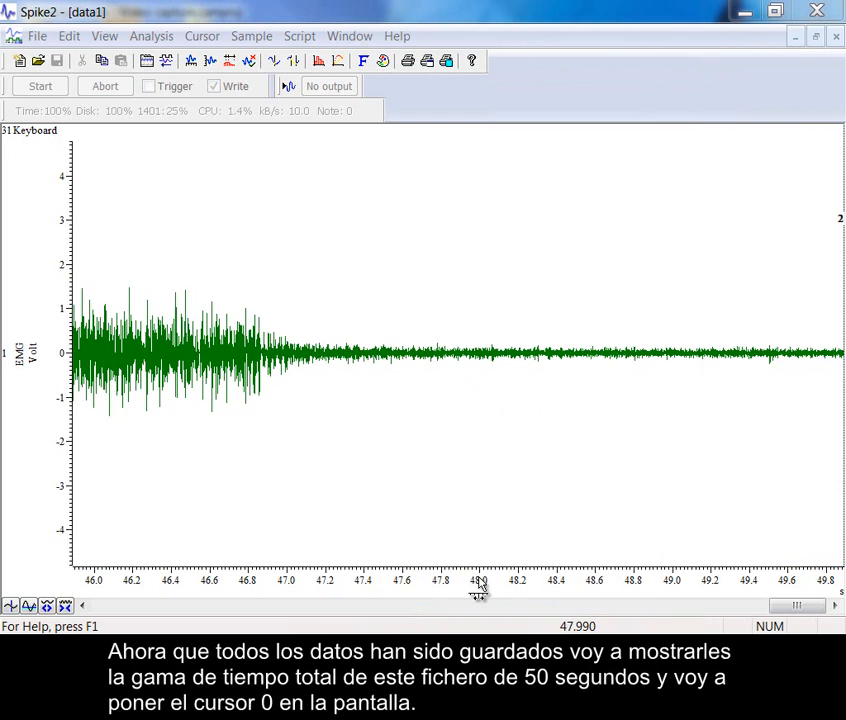
double_click(479, 582)
left_click(341, 223)
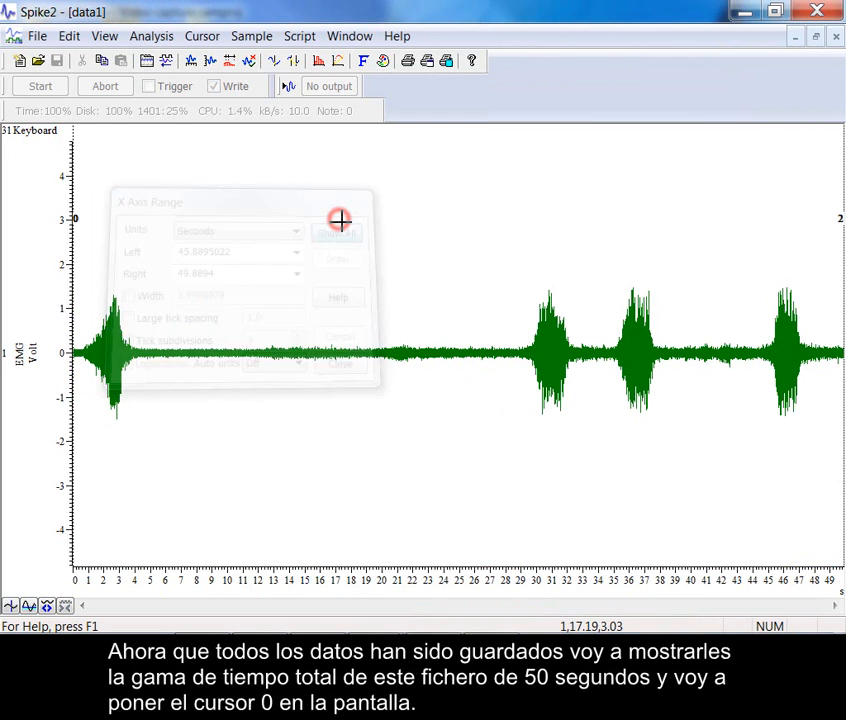
left_click(334, 233)
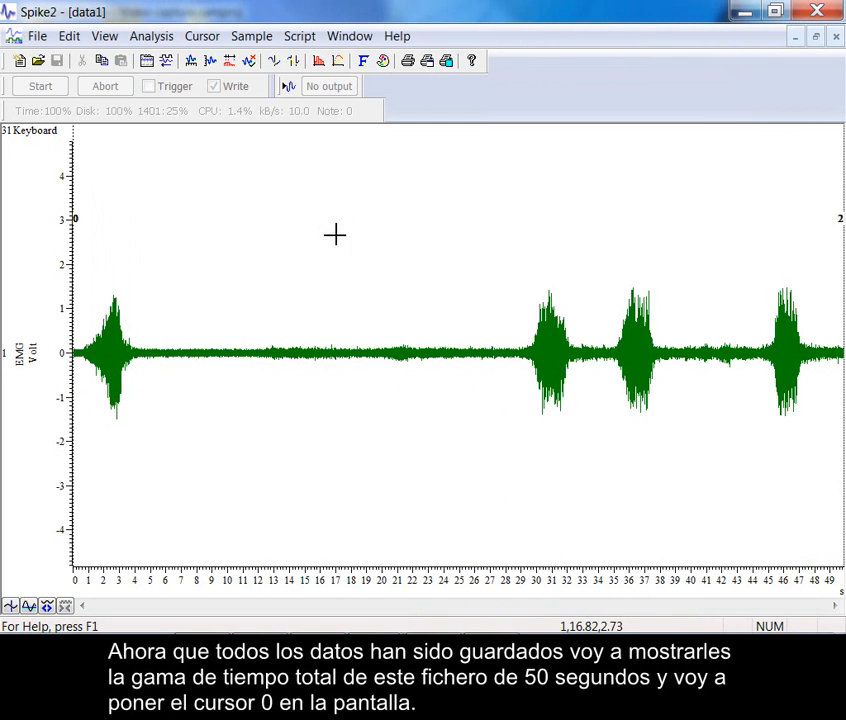
Bring cursor 0 into view at about 15 s and open the recording's multimedia files
key("ctrl+0")
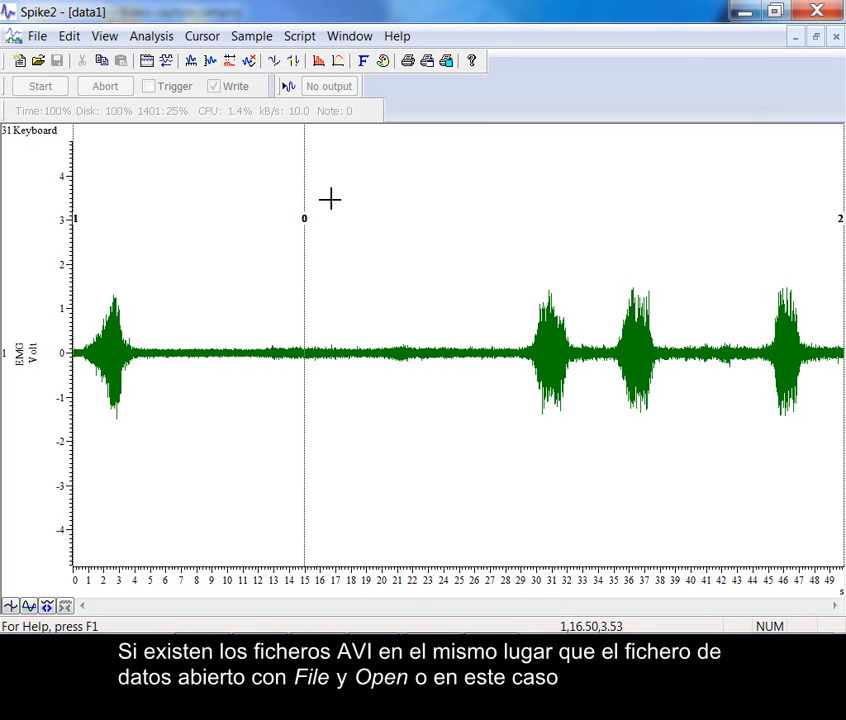
left_click(38, 38)
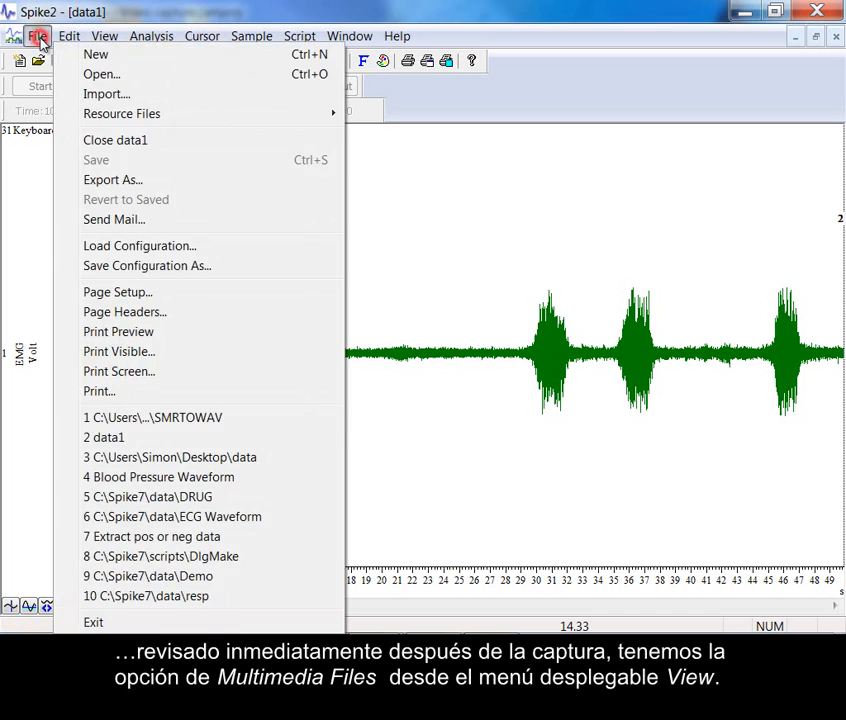
mouse_move(104, 36)
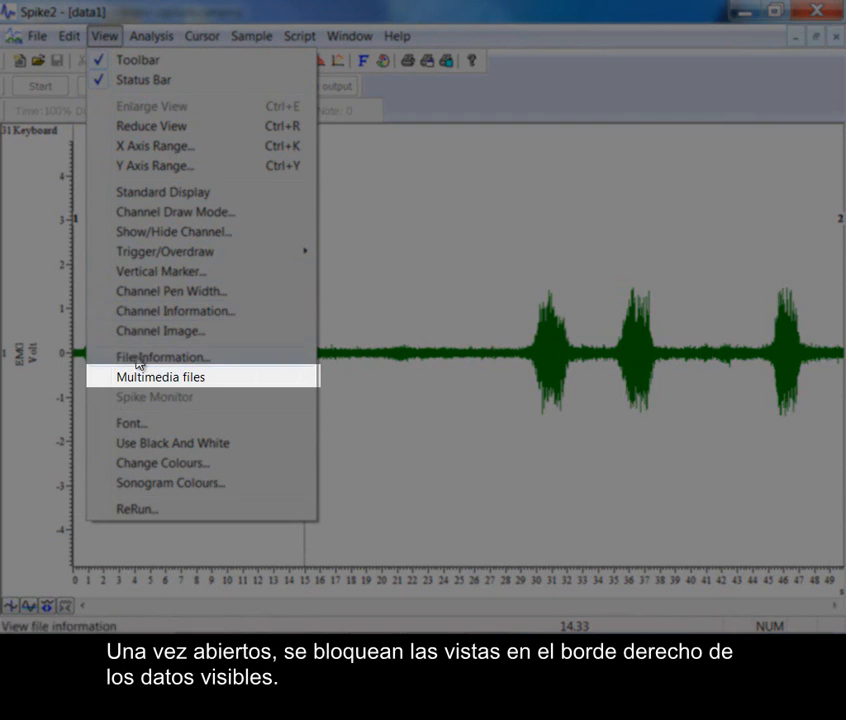
left_click(138, 377)
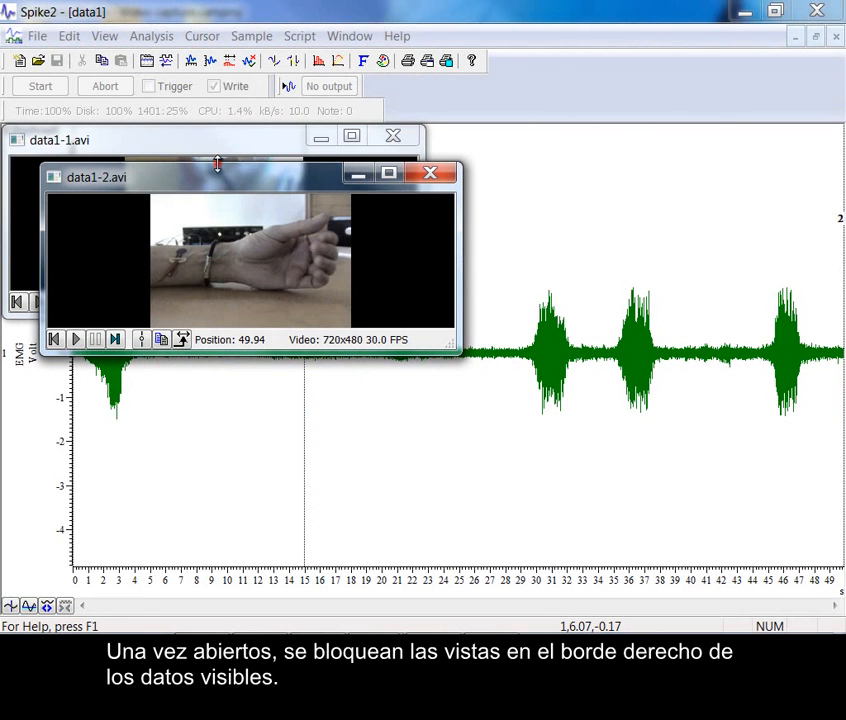
Shrink the data1-1.avi and data1-2.avi windows and arrange them side by side over the EMG trace
mouse_move(218, 180)
left_mouse_down()
mouse_move(521, 162)
mouse_move(563, 143)
left_mouse_up()
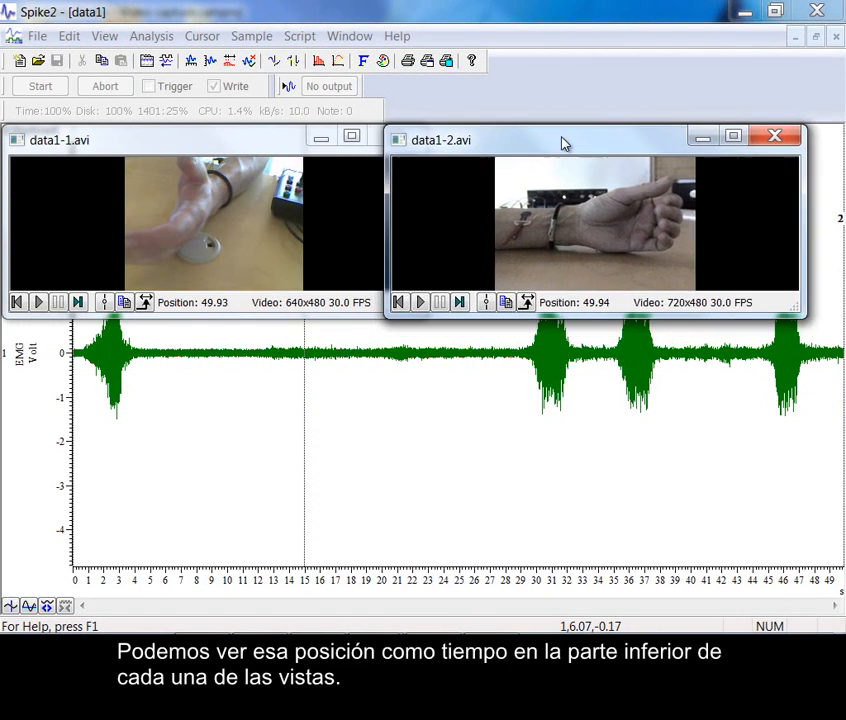
left_click_drag(385, 318, 597, 318)
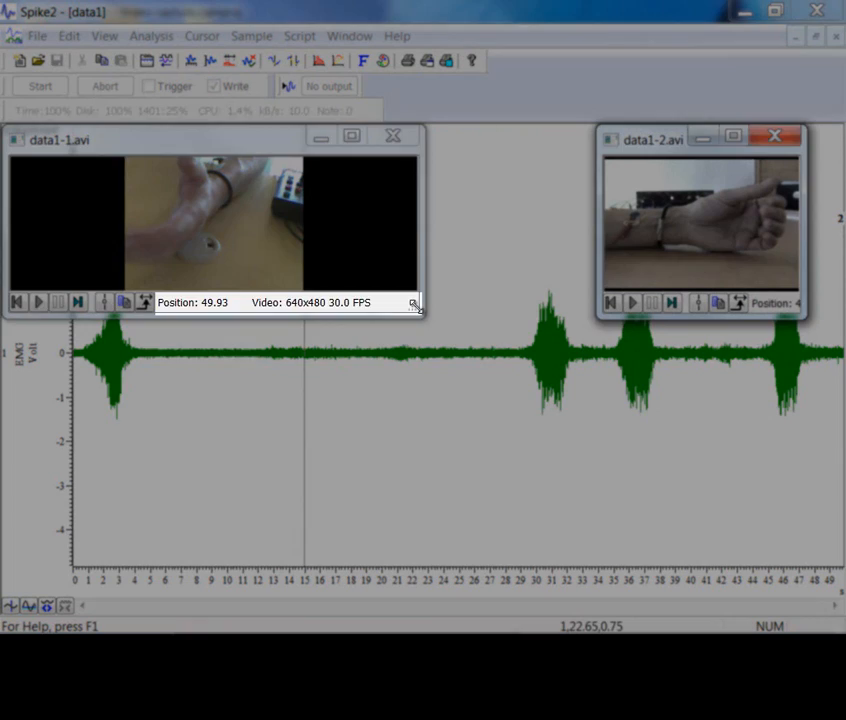
left_click_drag(414, 308, 183, 296)
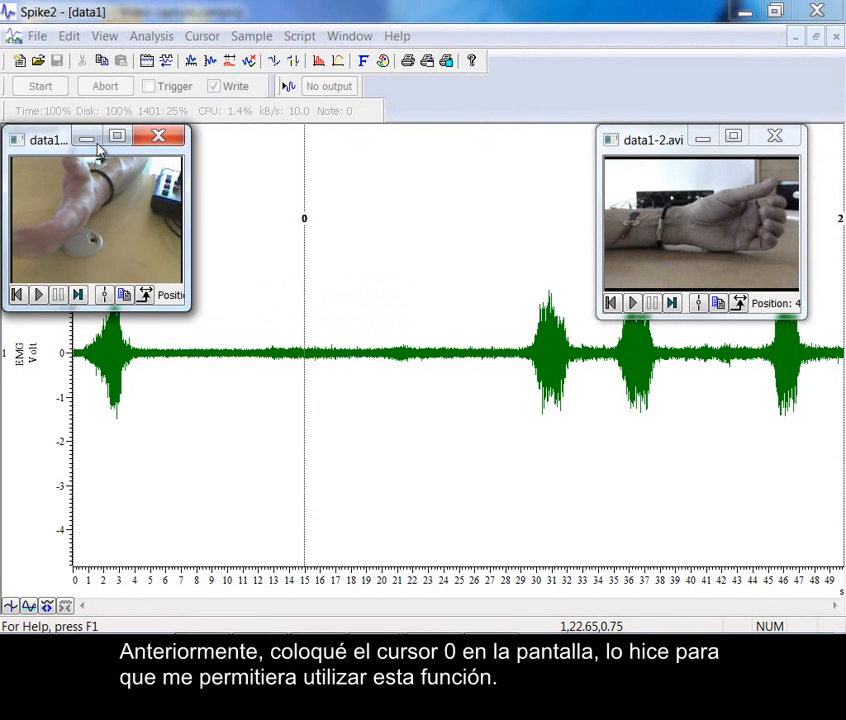
left_click_drag(62, 140, 465, 141)
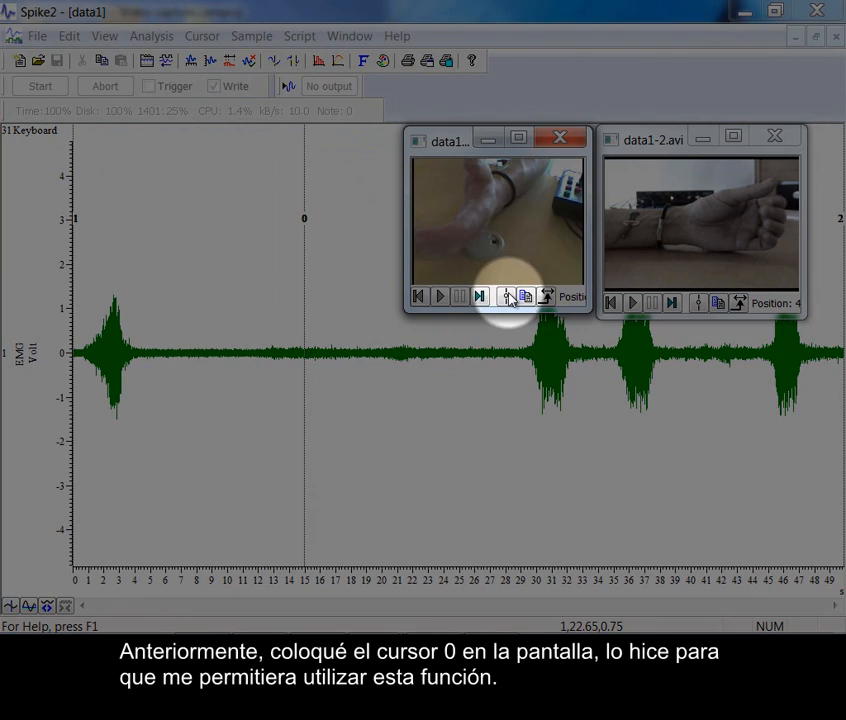
Link both video views to cursor 0 and scrub the cursor back to near the start of the recording
left_click(506, 296)
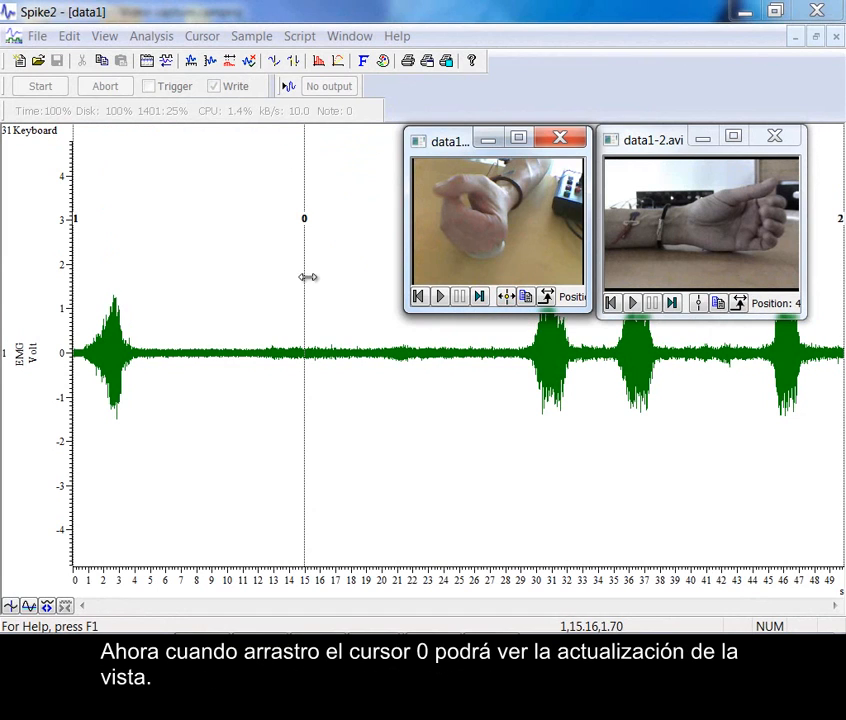
left_click_drag(304, 283, 93, 325)
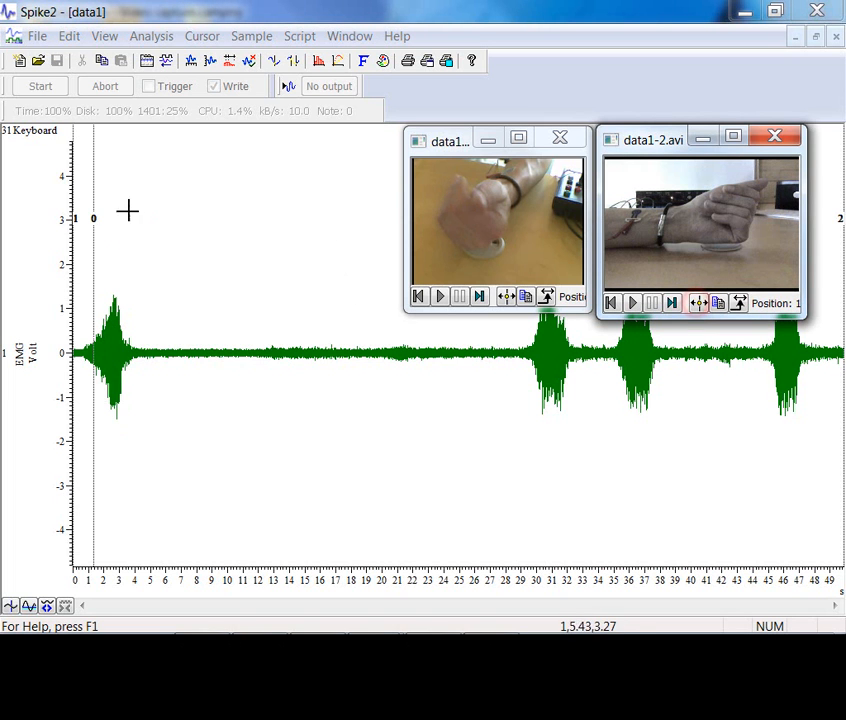
mouse_move(90, 256)
left_mouse_down()
mouse_move(66, 261)
mouse_move(153, 262)
mouse_move(77, 265)
left_mouse_up()
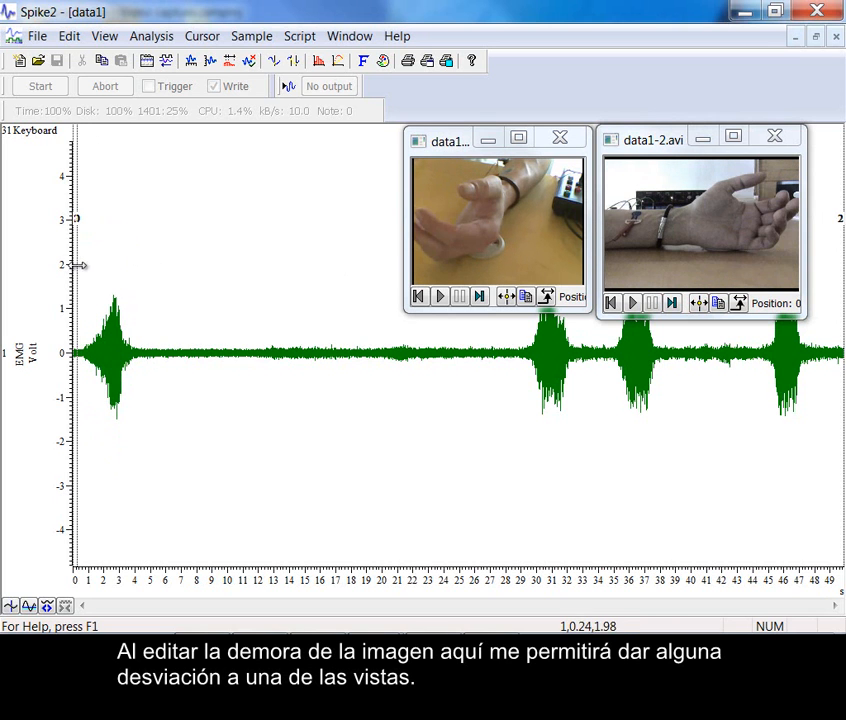
Shift data1-2.avi by 3 seconds relative to the time view and scrub cursor 0 to check the offset
left_click(740, 305)
left_click_drag(734, 220, 707, 226)
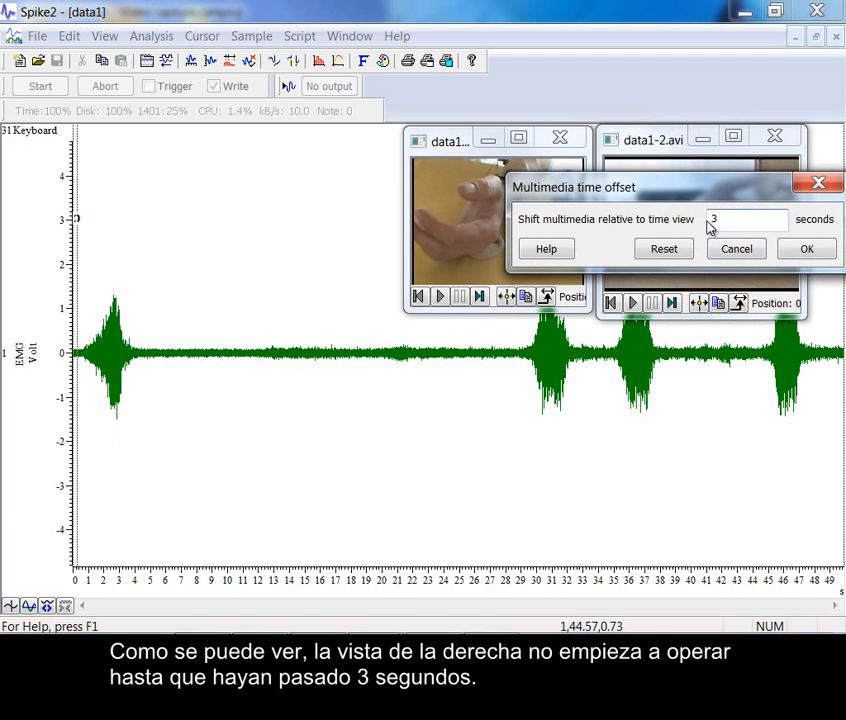
left_click(820, 257)
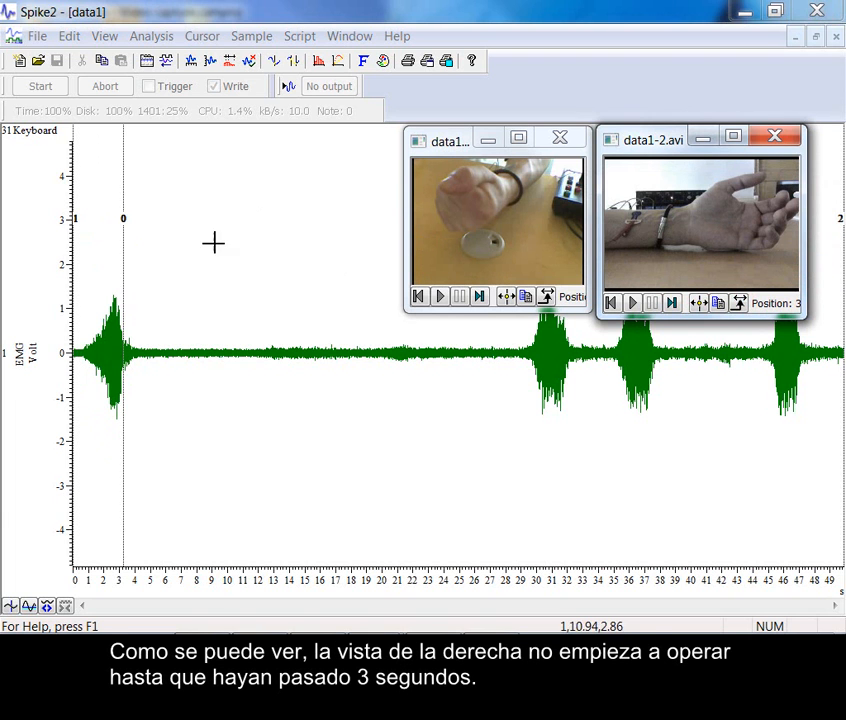
left_click_drag(126, 277, 77, 286)
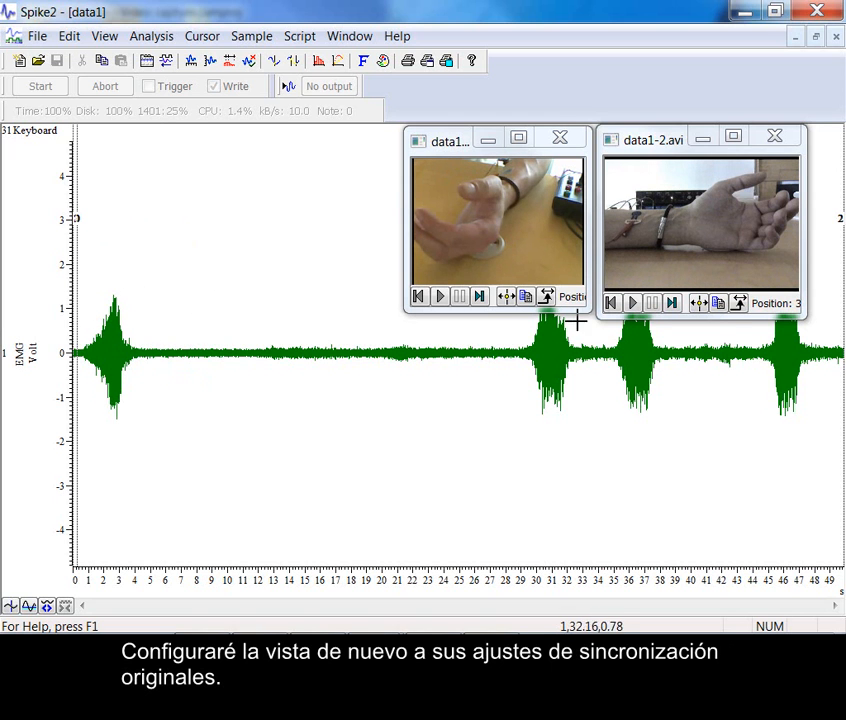
Set the time offset of data1-2.avi back to 0 seconds
left_click(739, 303)
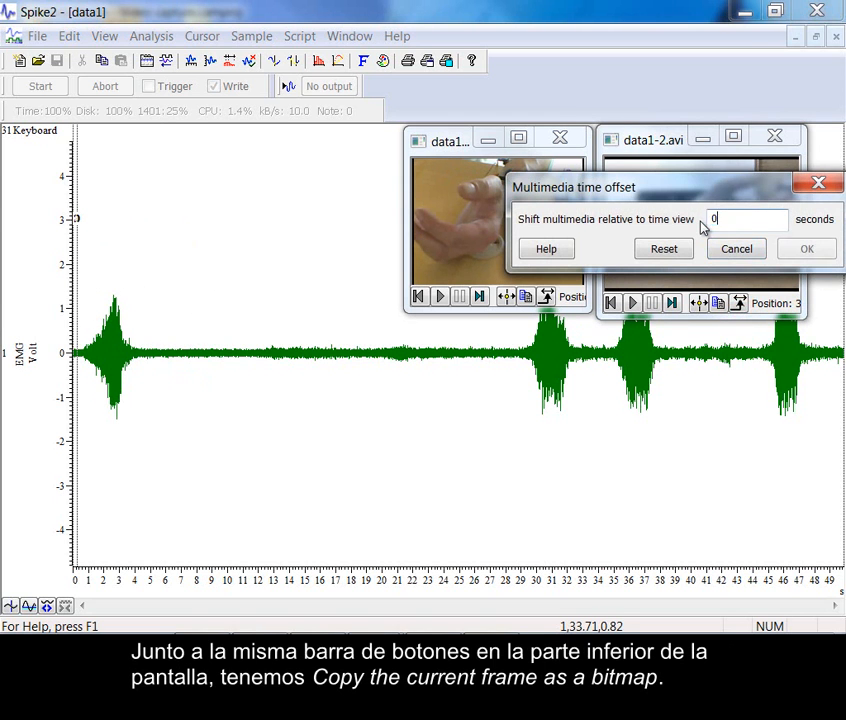
left_click(802, 250)
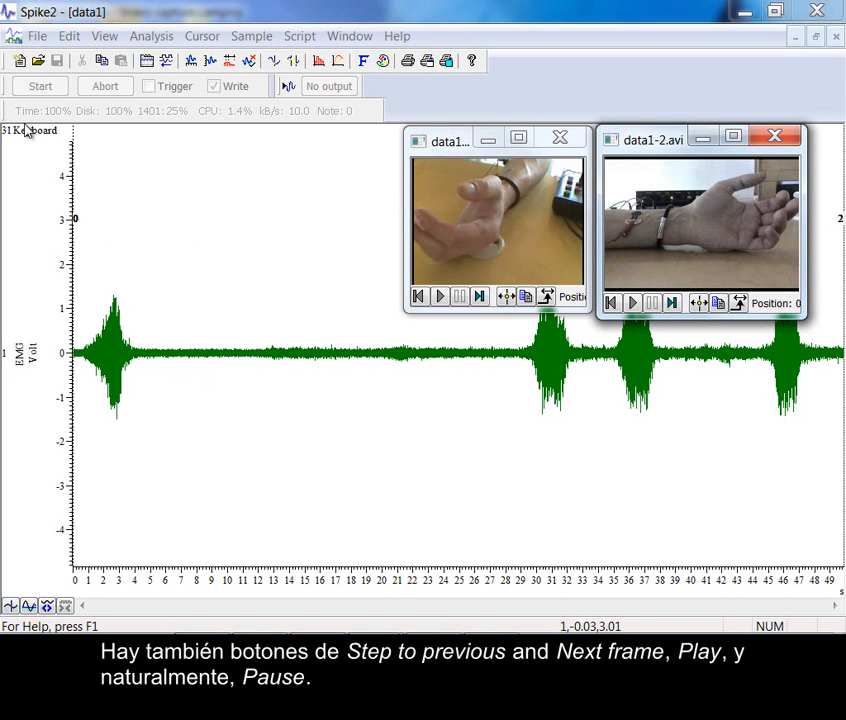
Play data1-1.avi and data1-2.avi together with the EMG trace, and pause the playback
left_click(440, 299)
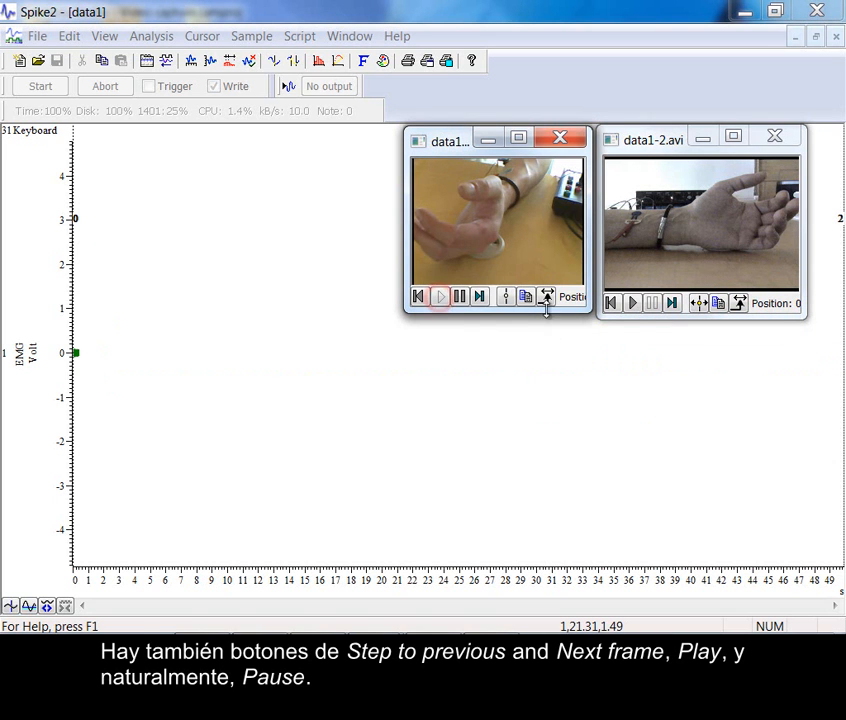
left_click(634, 304)
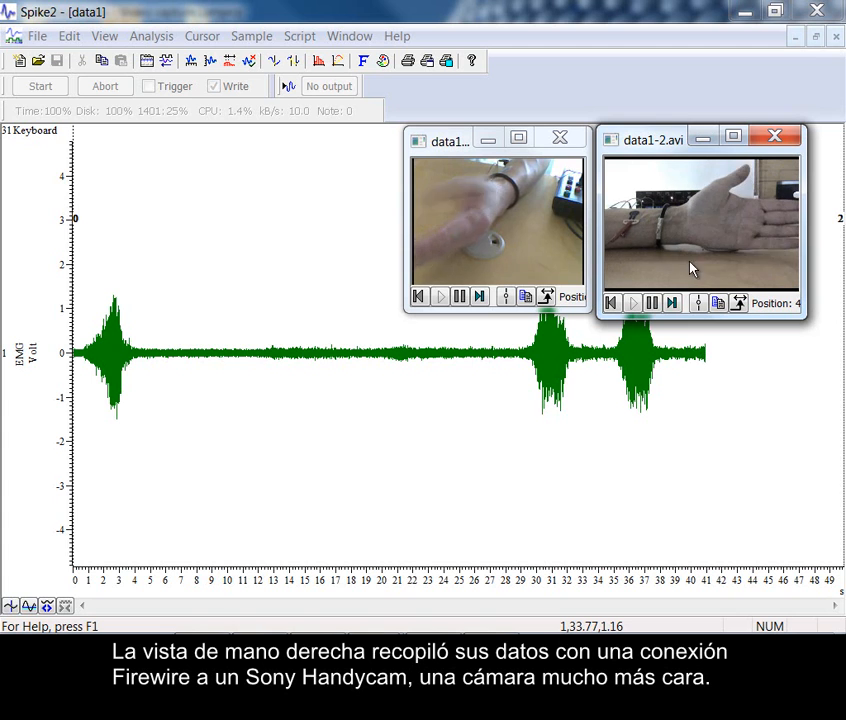
left_click(652, 303)
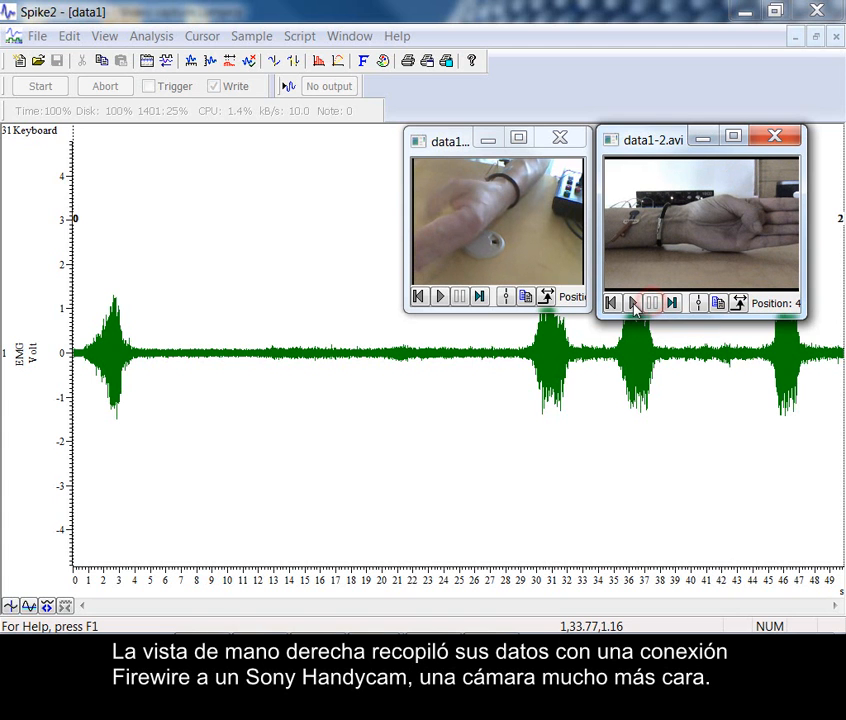